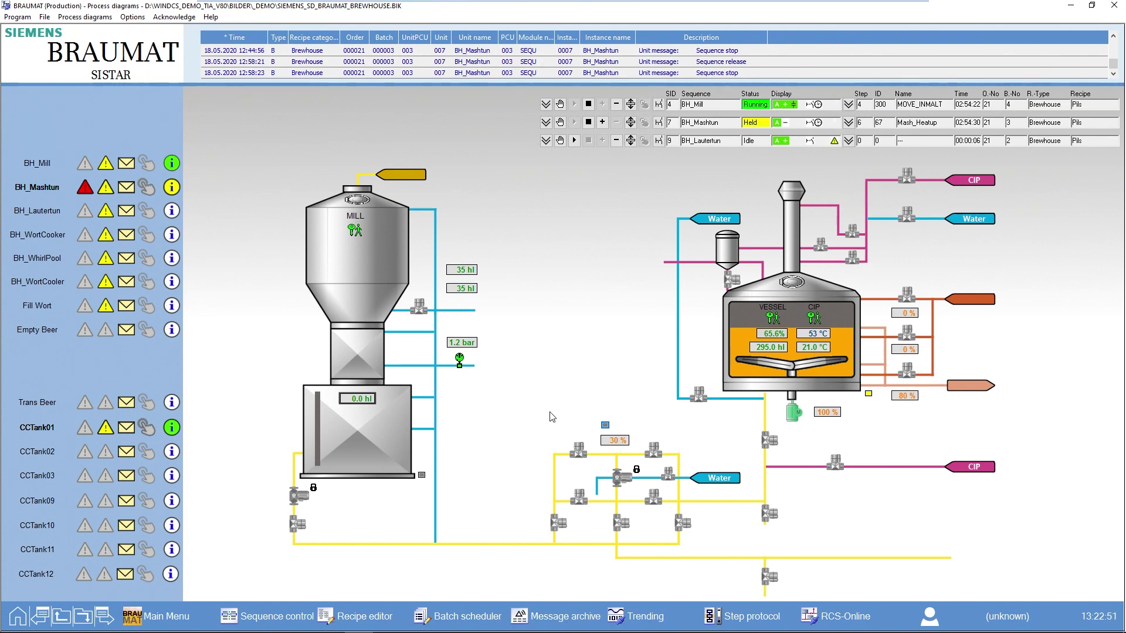
# Bring the BRAUMAT Recipe editor showing procedure Beer-Production-MOVE to the front
pyautogui.moveTo(445, 629)
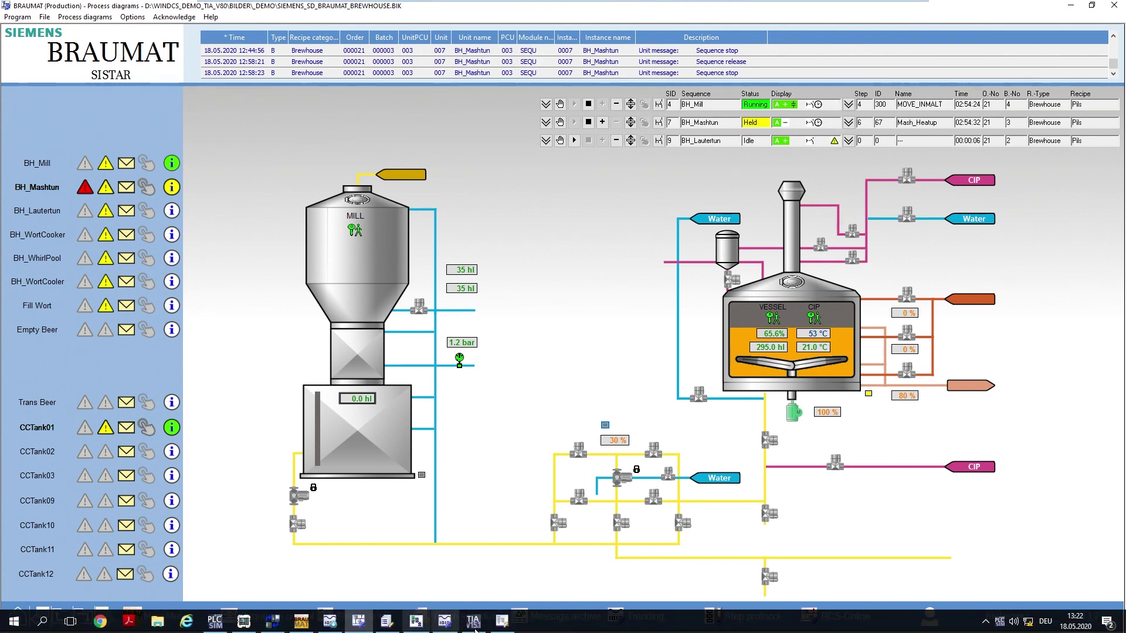
pyautogui.click(503, 624)
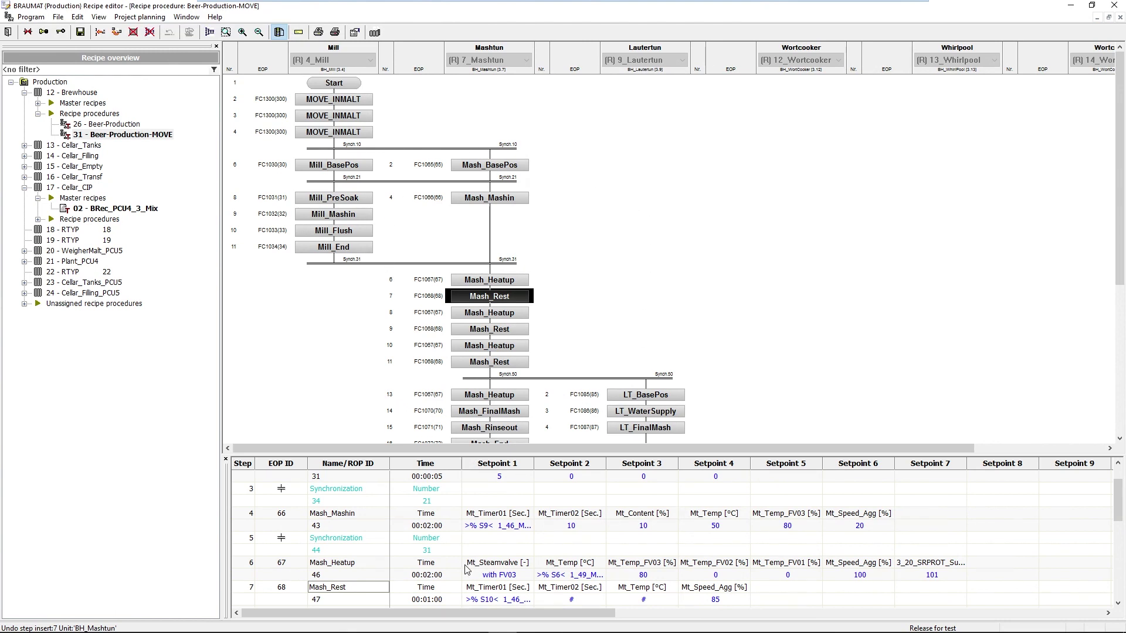
# Open the 02 - Pils master recipe's parameters, then go back to procedure Beer-Production-MOVE
pyautogui.click(579, 528)
pyautogui.click(651, 576)
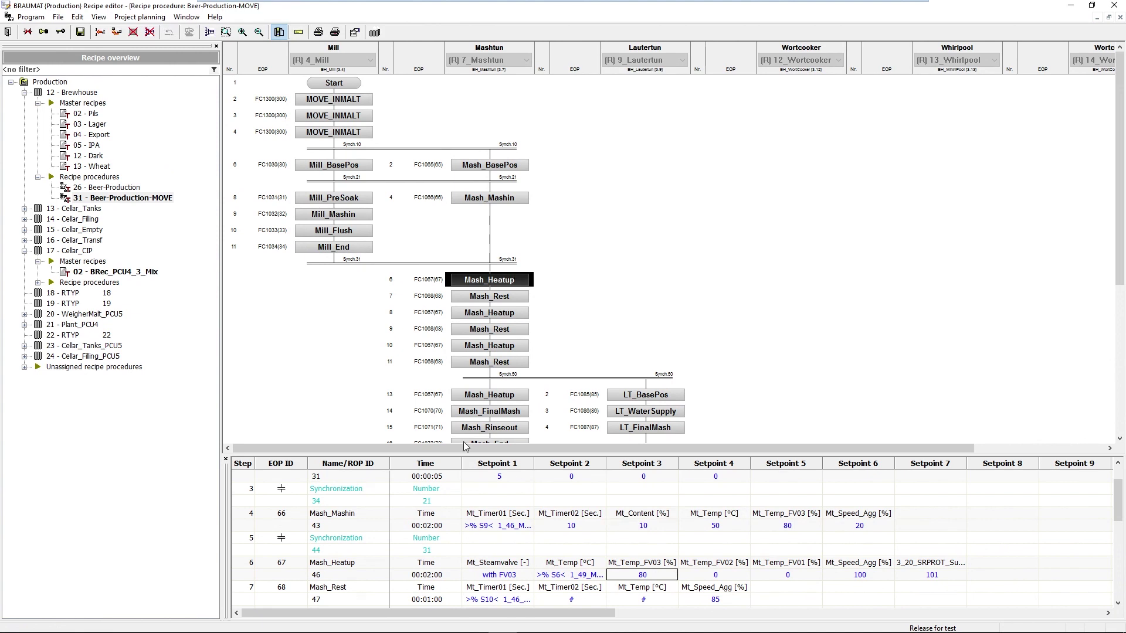
pyautogui.click(95, 115)
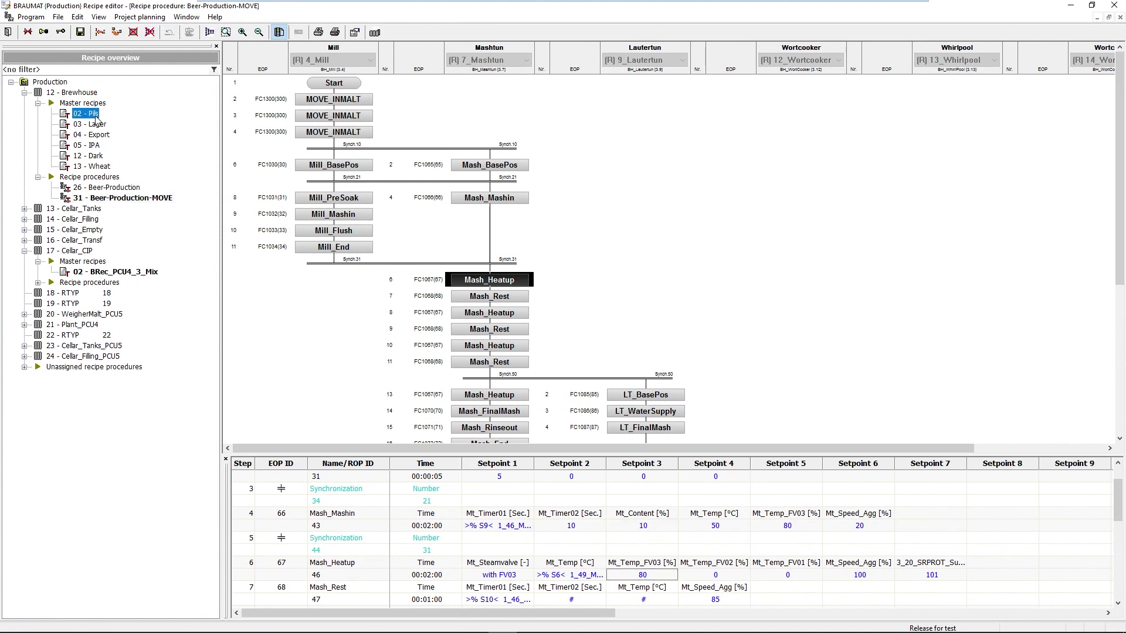
pyautogui.click(96, 123)
pyautogui.doubleClick(94, 114)
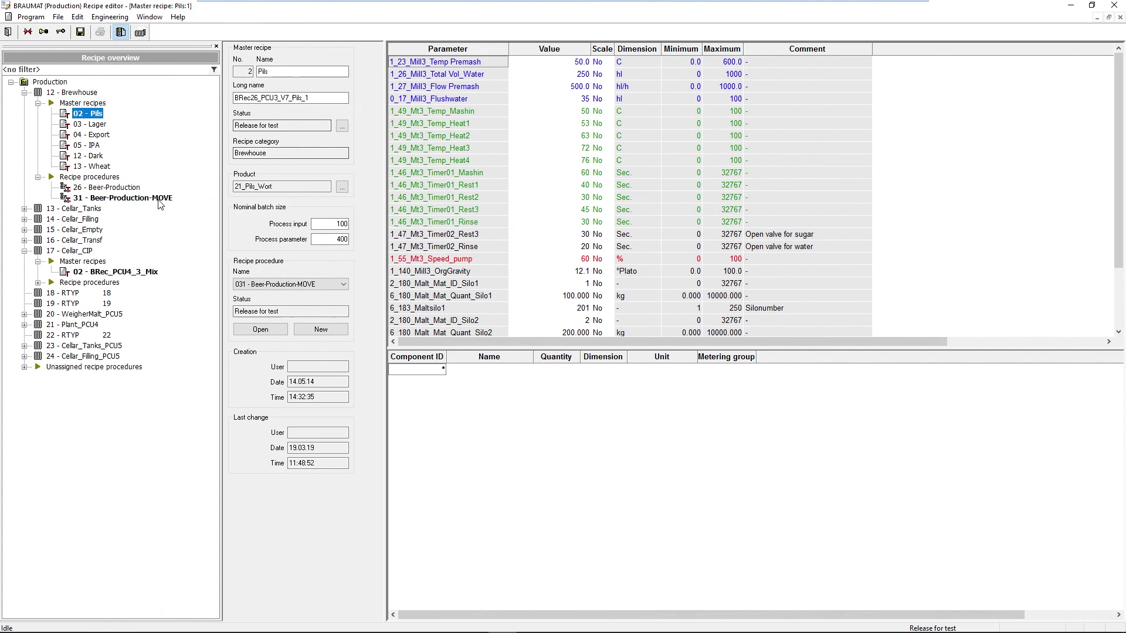
pyautogui.click(260, 330)
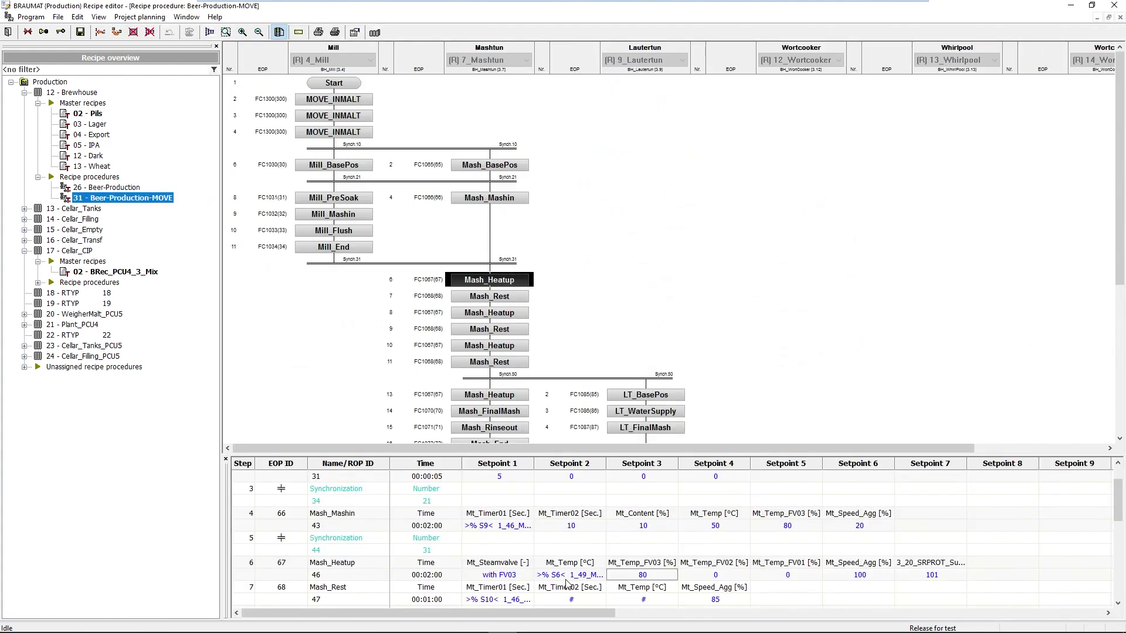
pyautogui.click(566, 577)
pyautogui.rightClick(564, 578)
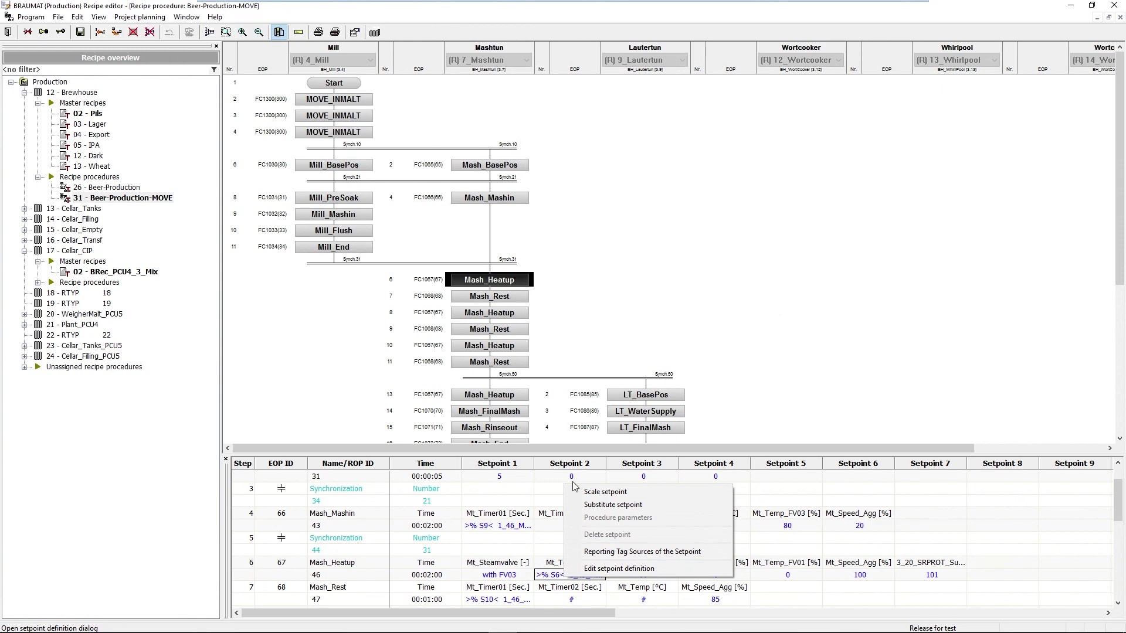
pyautogui.press('Escape')
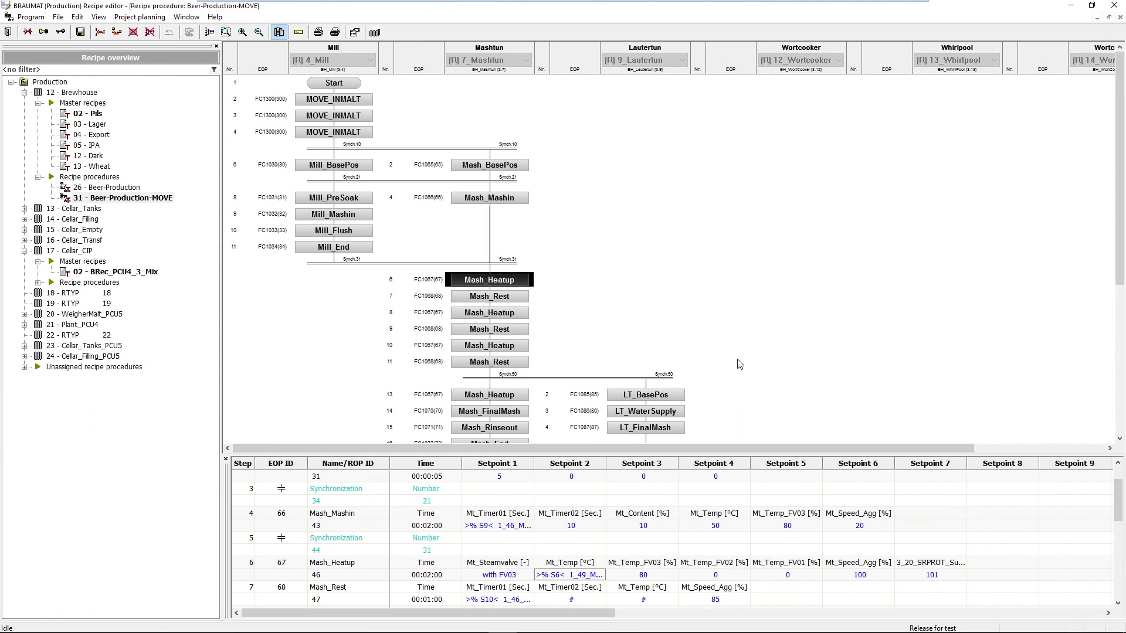
pyautogui.click(508, 301)
pyautogui.rightClick(508, 299)
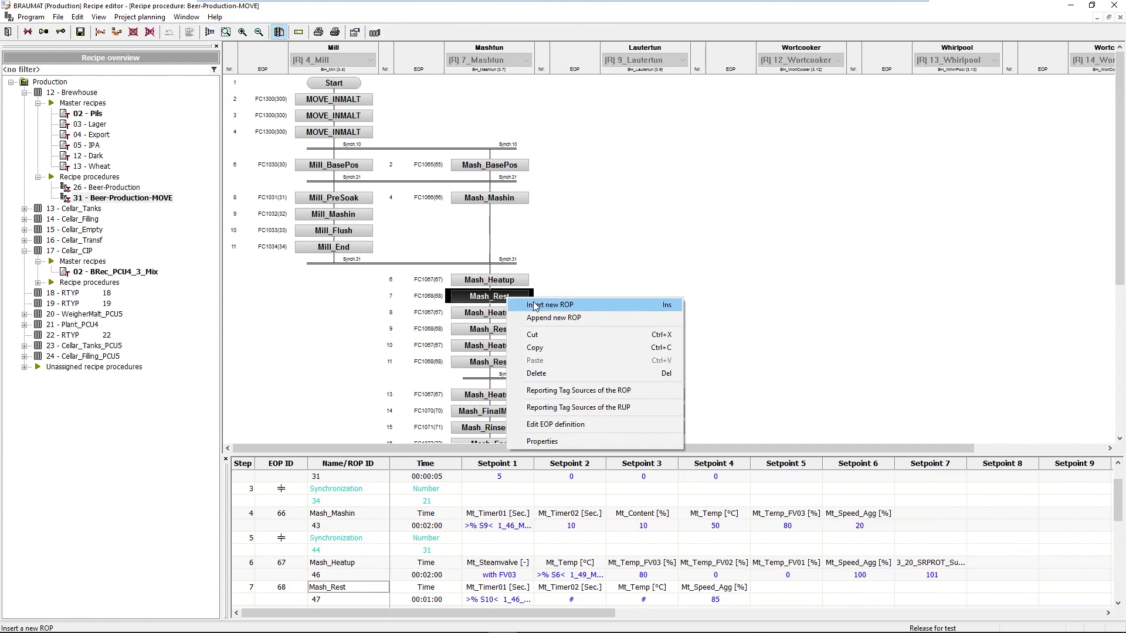
pyautogui.click(534, 306)
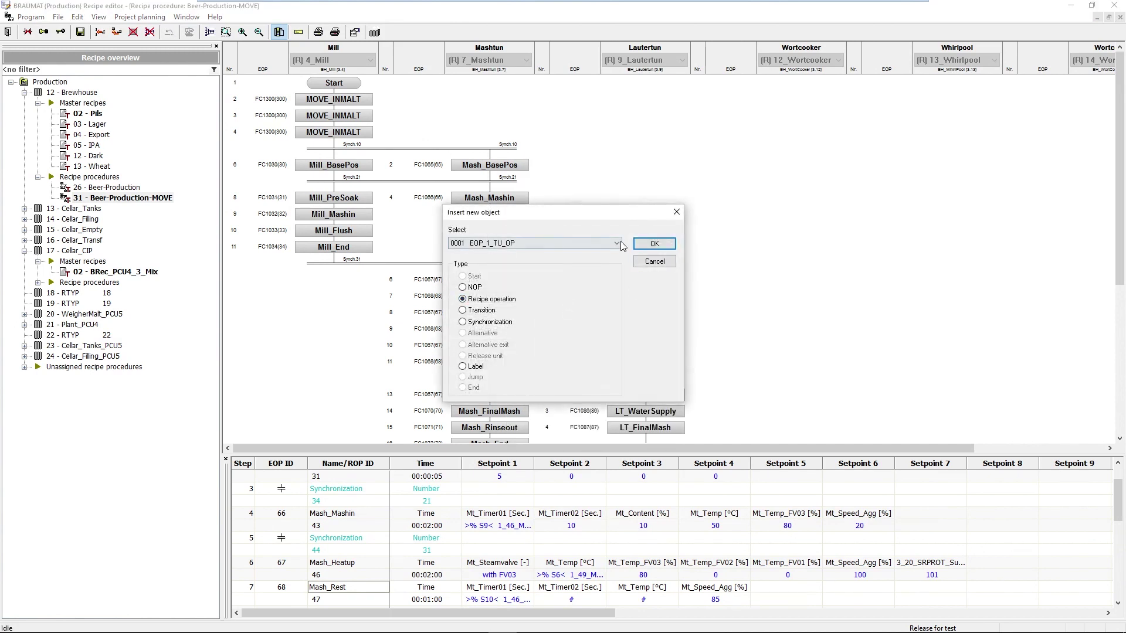
pyautogui.click(620, 241)
pyautogui.moveTo(616, 261); pyautogui.dragTo(614, 350)
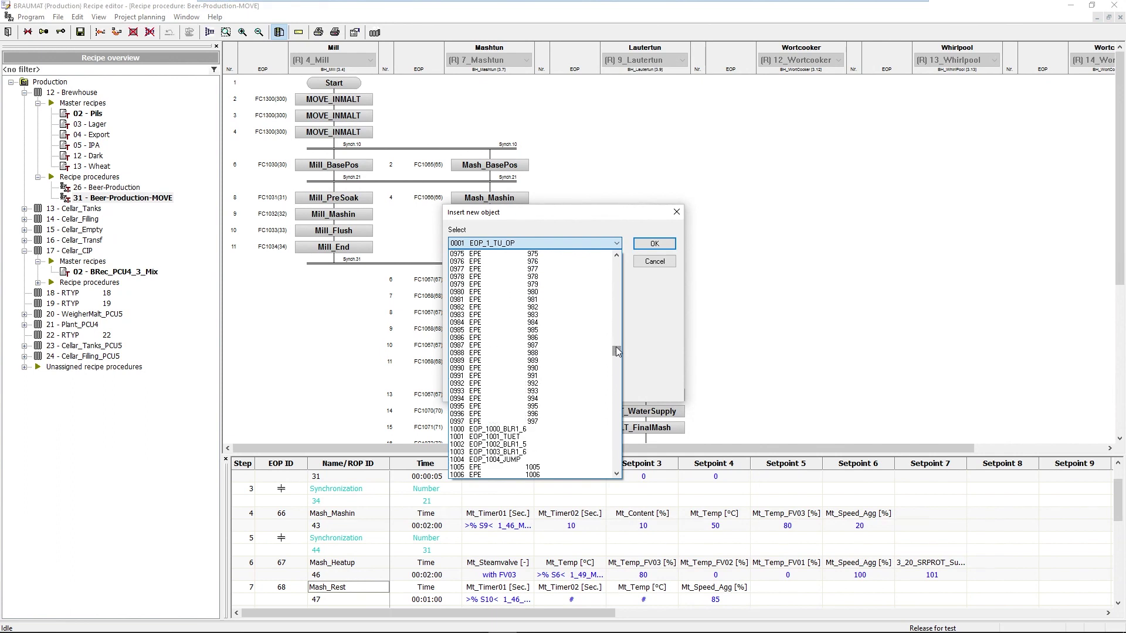
pyautogui.click(652, 280)
pyautogui.click(645, 264)
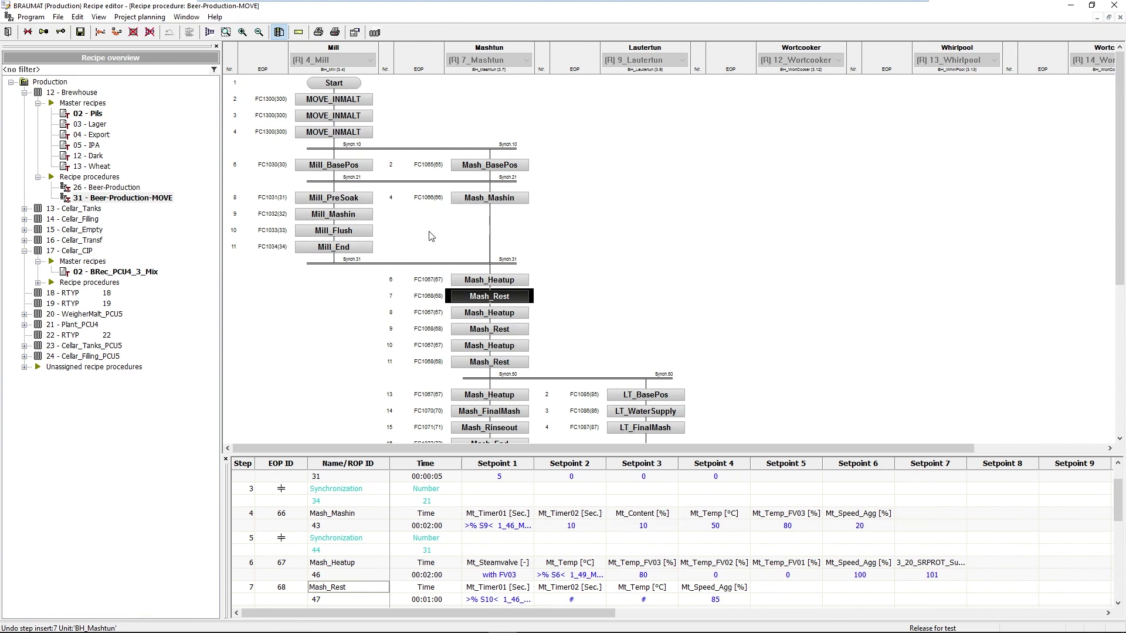
# Open the control recipe at Mash_Heatup, maximized and zoomed in twice
pyautogui.click(415, 627)
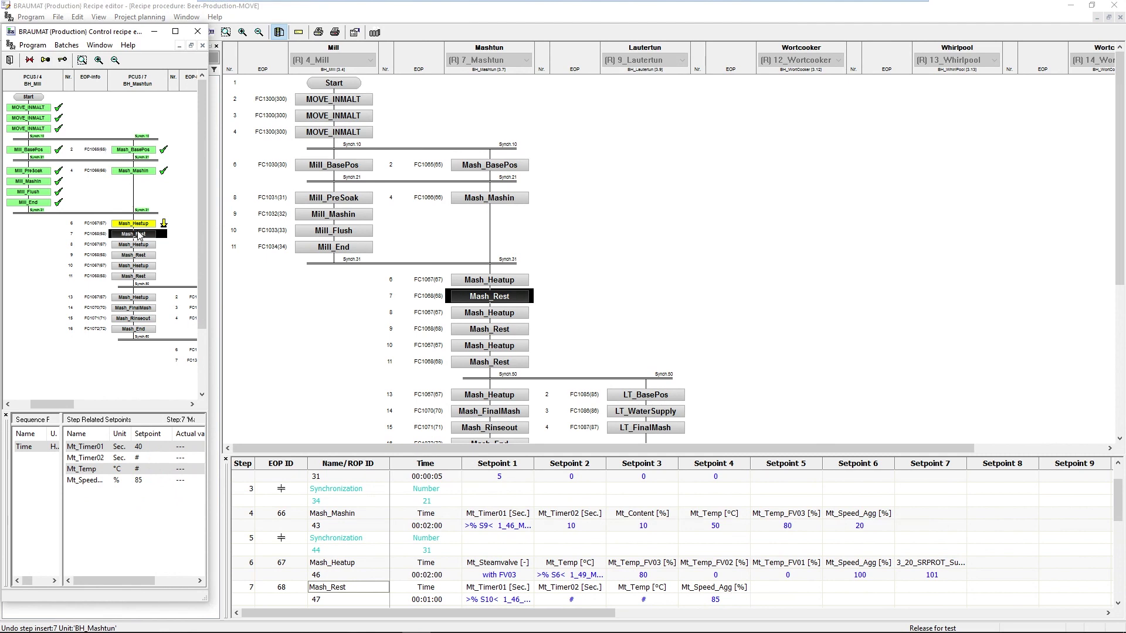
pyautogui.click(135, 224)
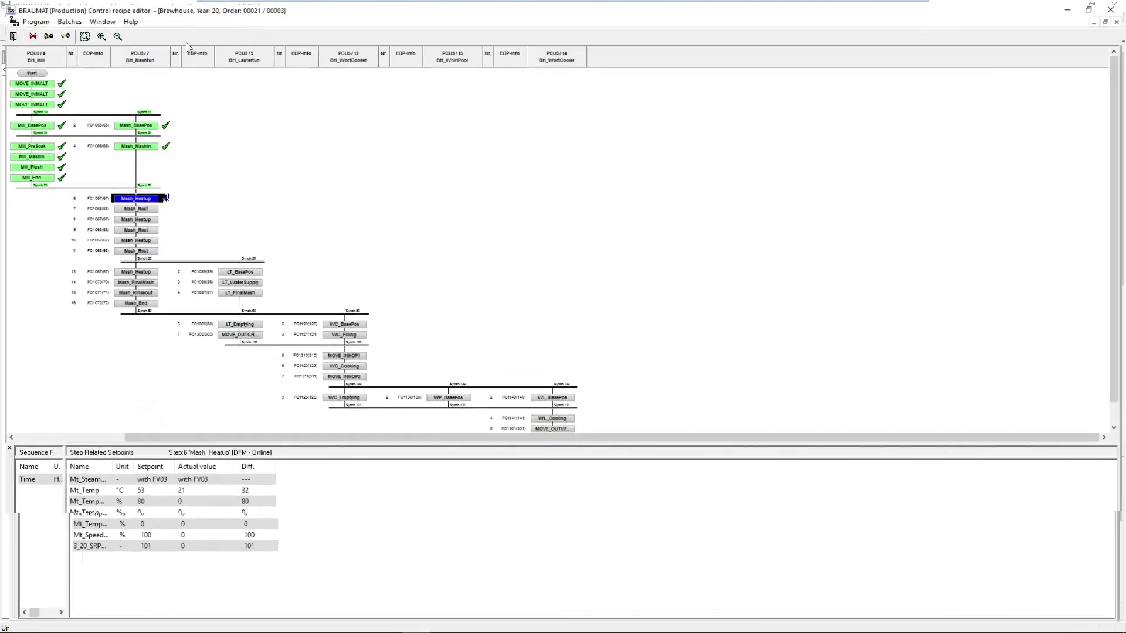
pyautogui.click(174, 31)
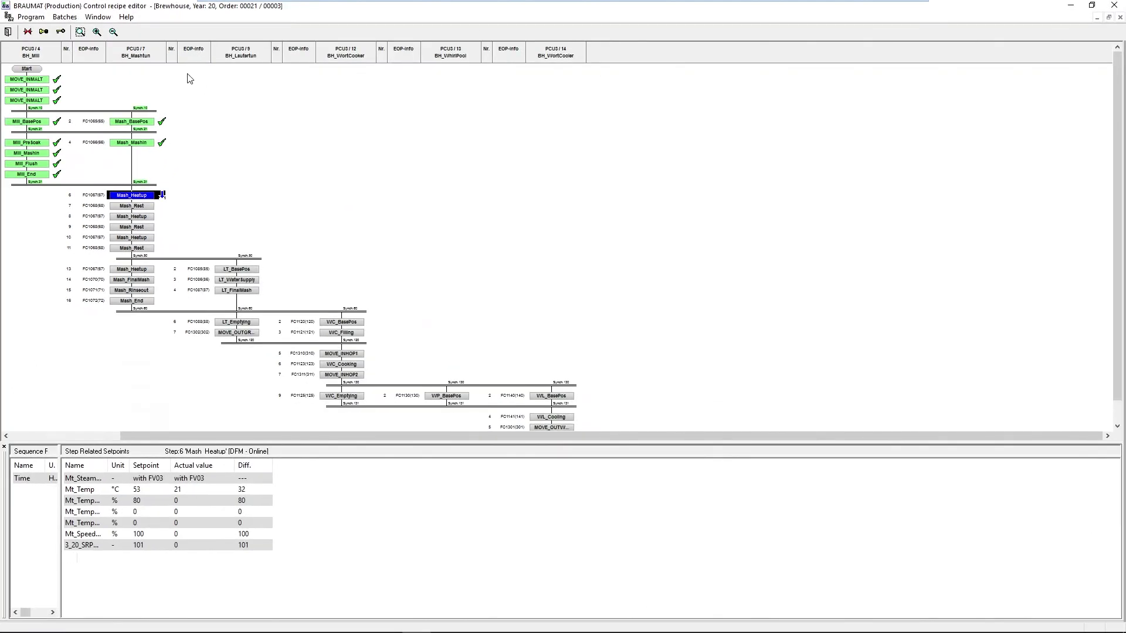
pyautogui.click(96, 31)
pyautogui.click(97, 32)
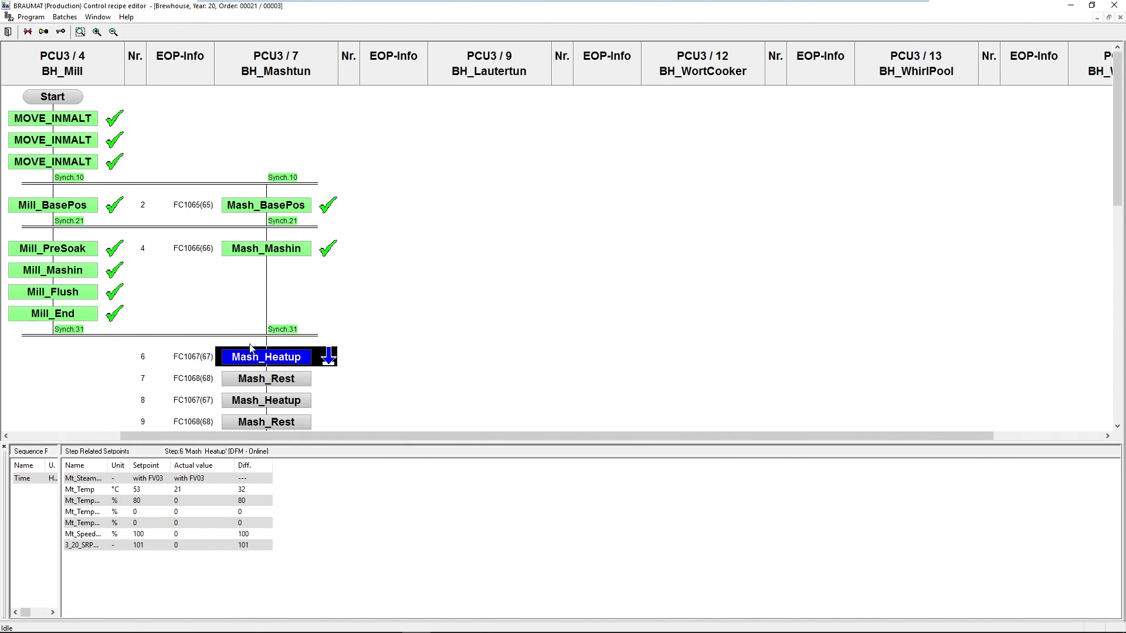
# Compare Mash_Rest's setpoints with Mash_Heatup's live setpoints and actual values
pyautogui.click(272, 381)
pyautogui.click(271, 360)
pyautogui.moveTo(271, 362)
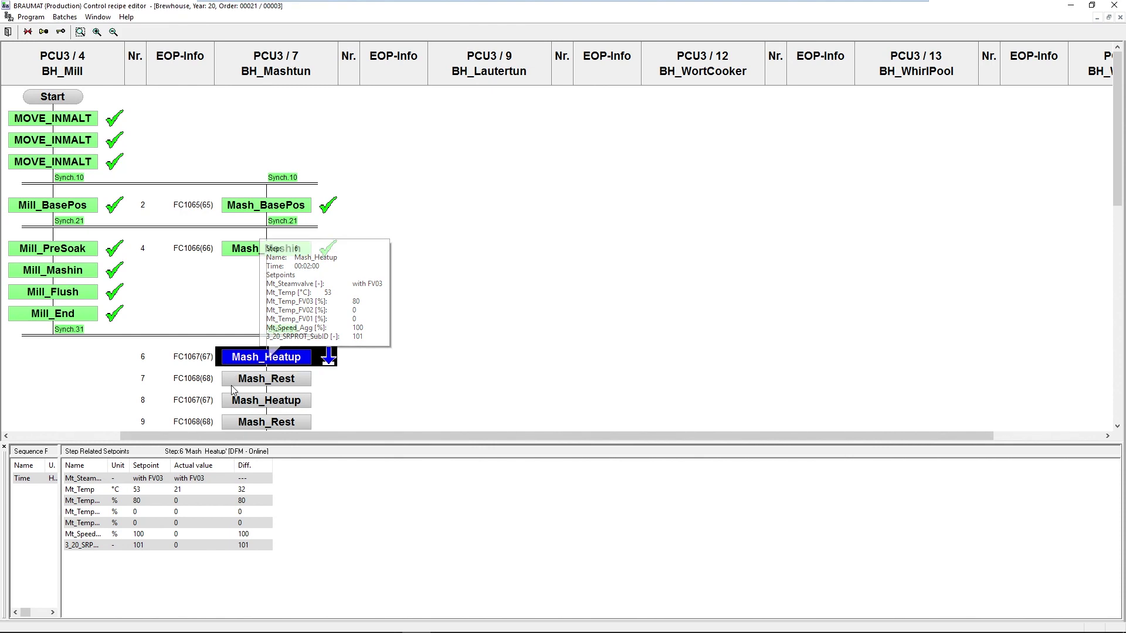
pyautogui.click(247, 380)
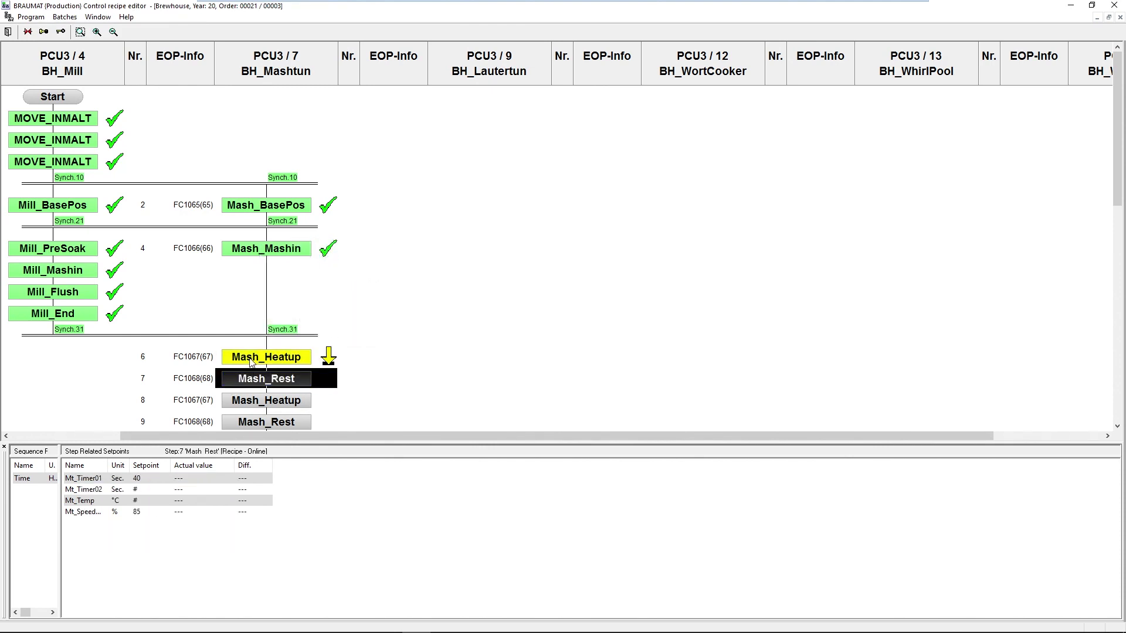
pyautogui.moveTo(265, 365)
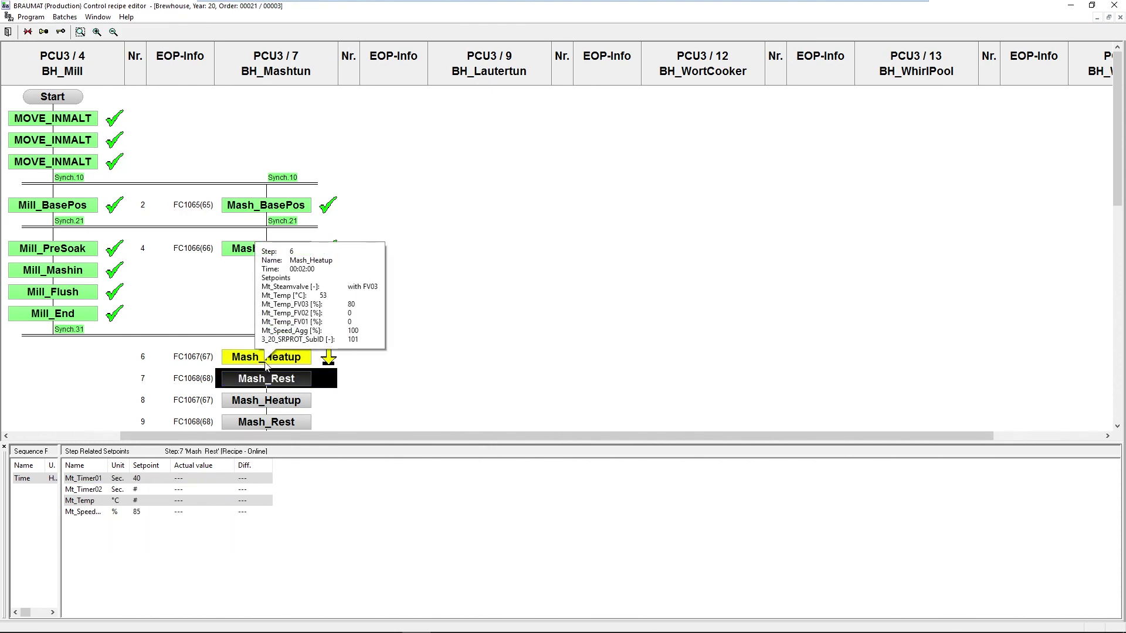
pyautogui.click(249, 361)
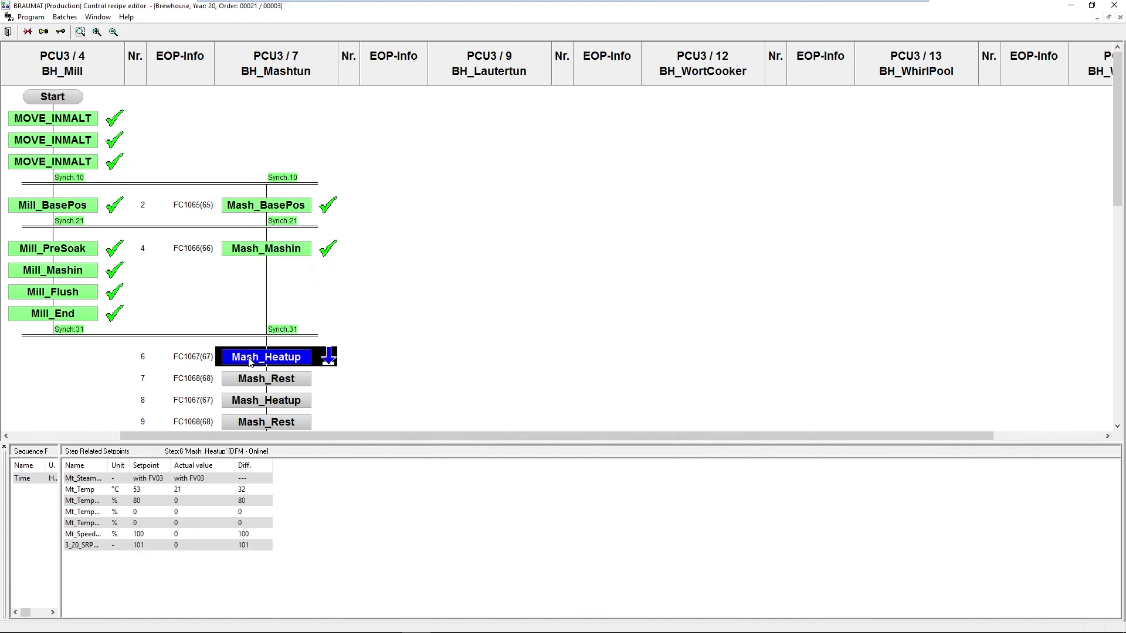
pyautogui.moveTo(250, 362)
# Restore the control recipe window and zoom out to fit BH_Mill and BH_Mashtun
pyautogui.click(1091, 5)
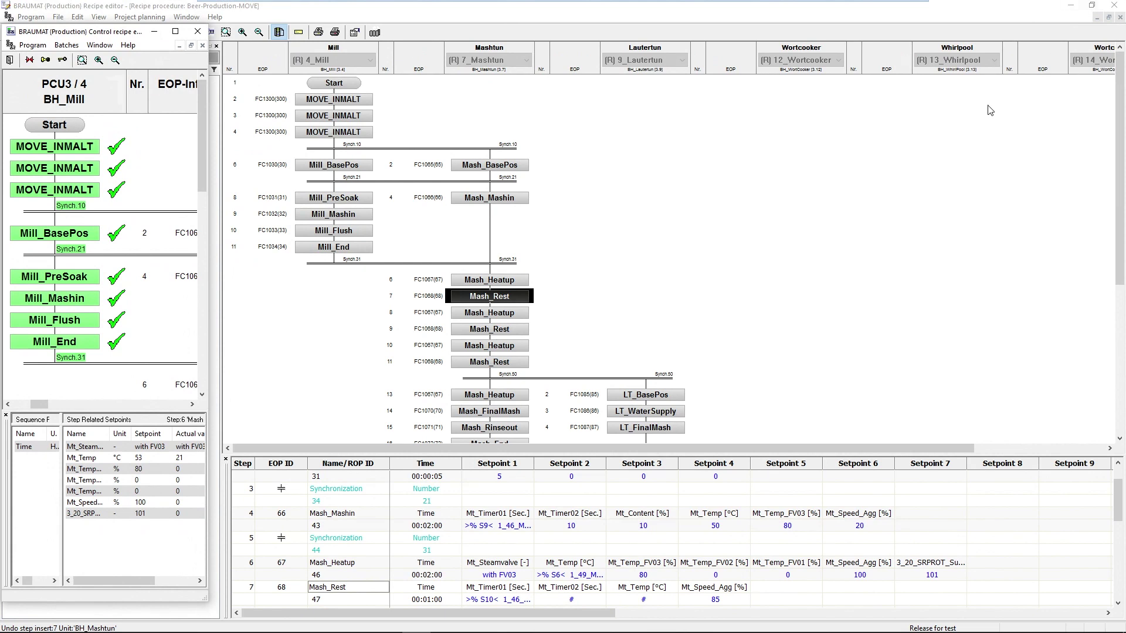
pyautogui.click(1070, 5)
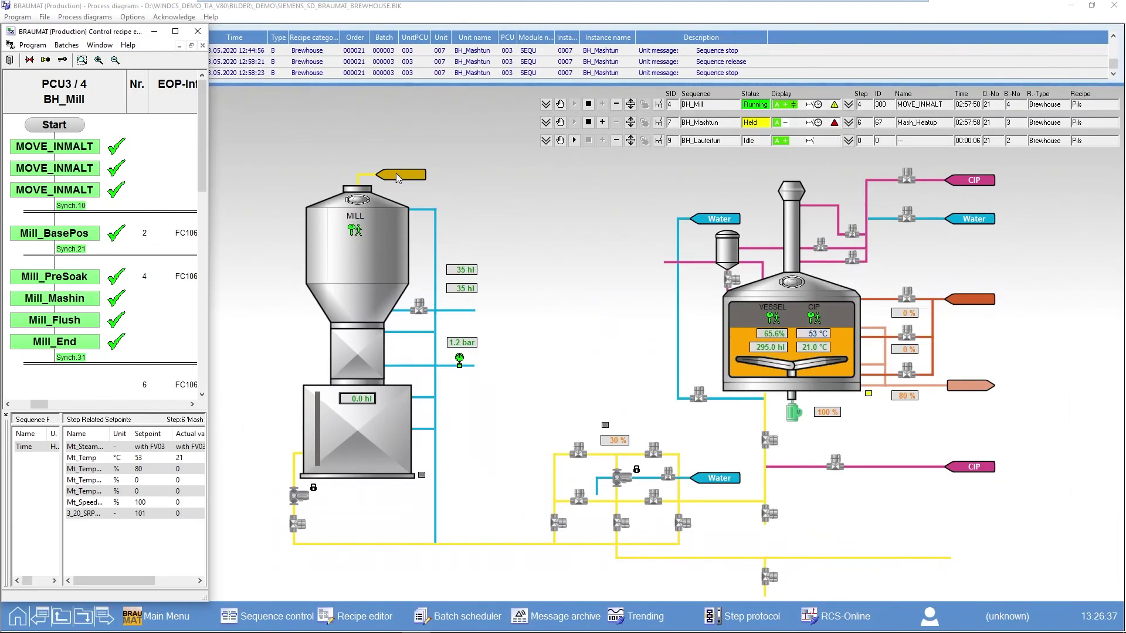
pyautogui.click(115, 61)
pyautogui.click(115, 61)
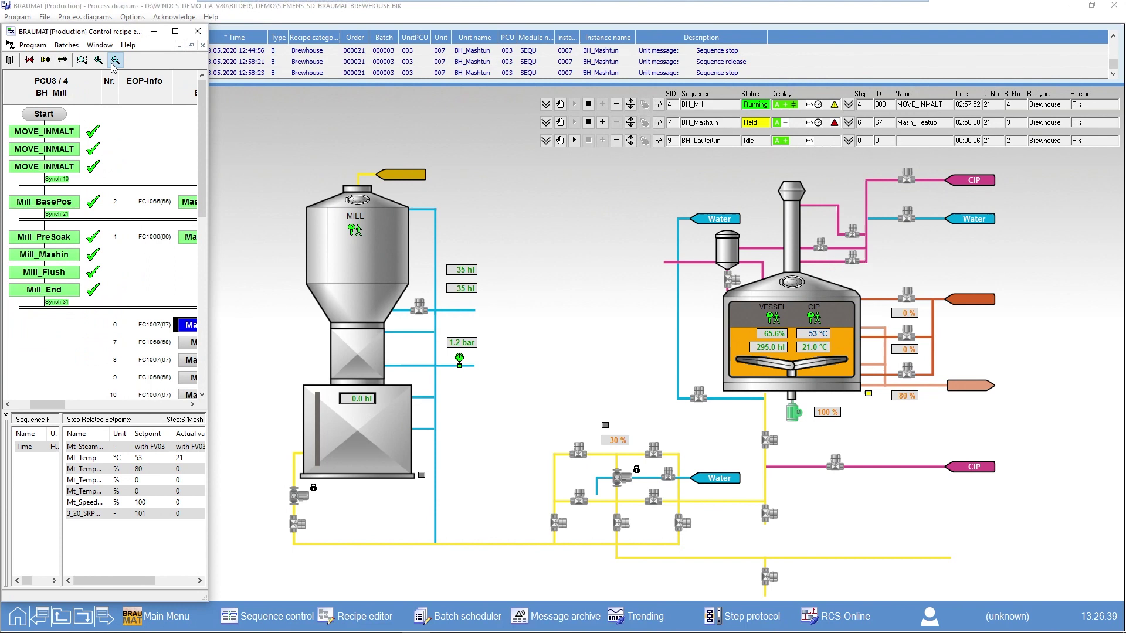
pyautogui.click(115, 61)
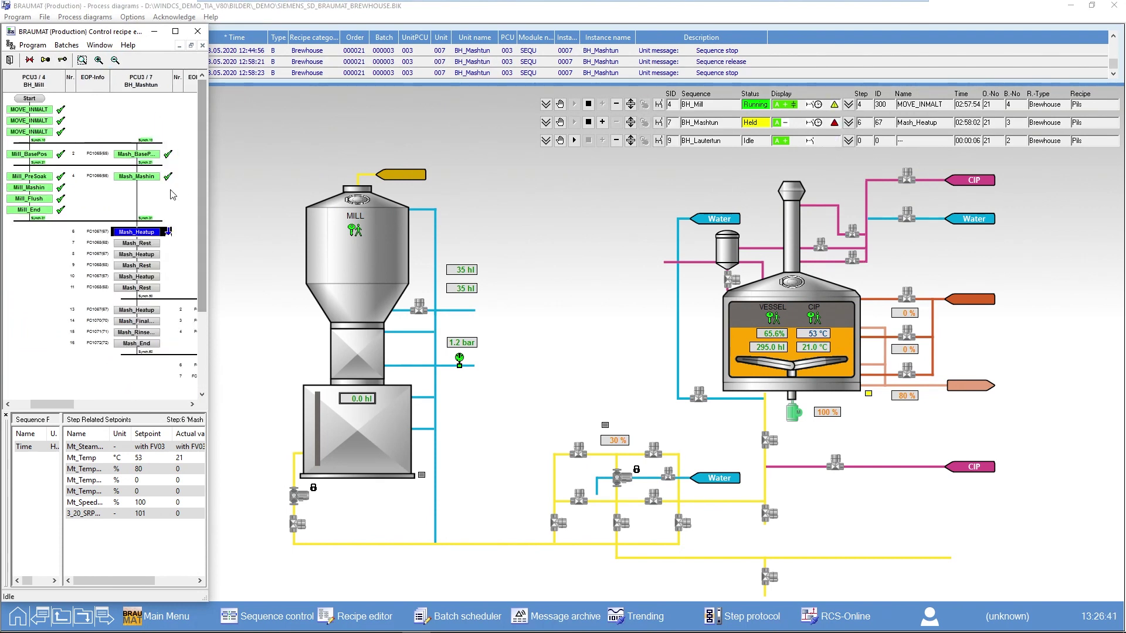
# Recheck Mash_Rest and Mash_Heatup setpoints, then resume the held BH_Mashtun sequence
pyautogui.click(132, 243)
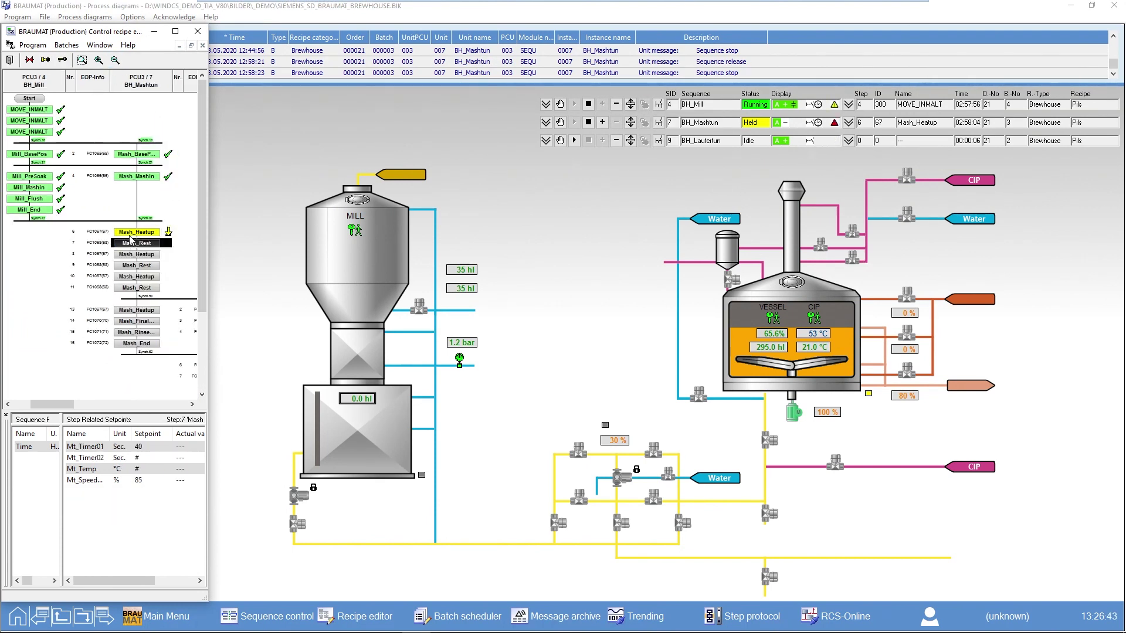
pyautogui.moveTo(123, 235)
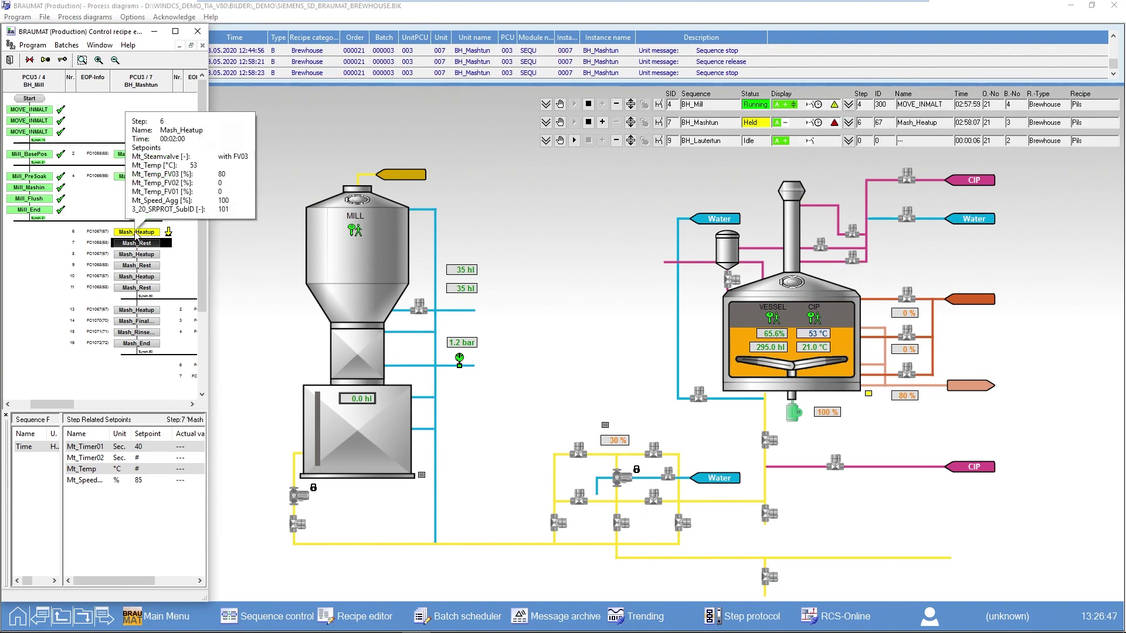
pyautogui.click(136, 233)
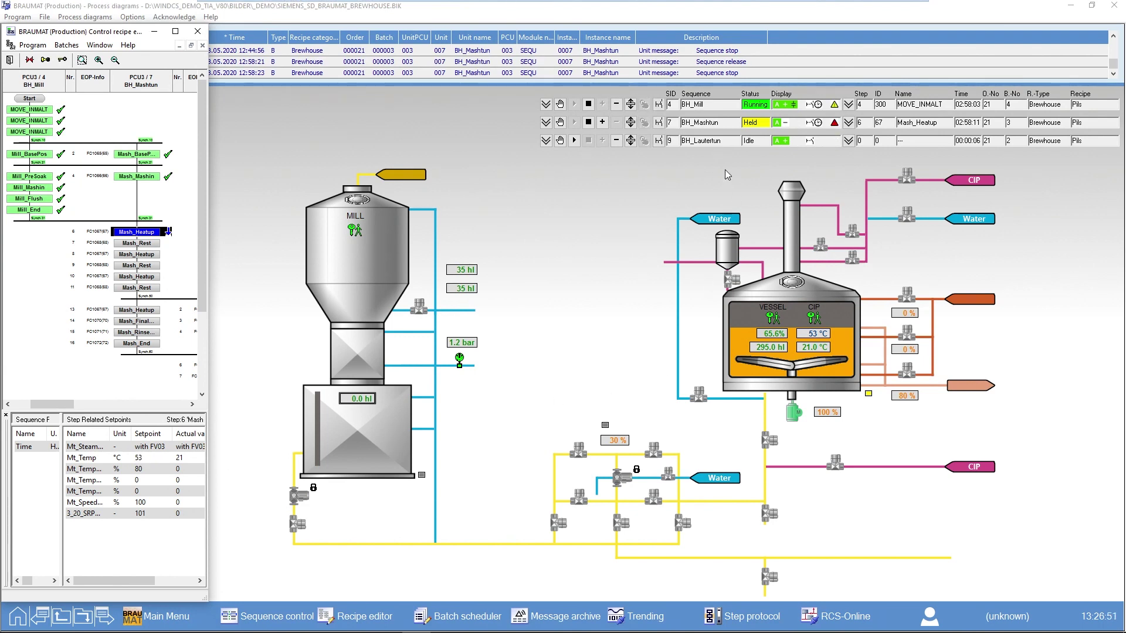
pyautogui.click(602, 122)
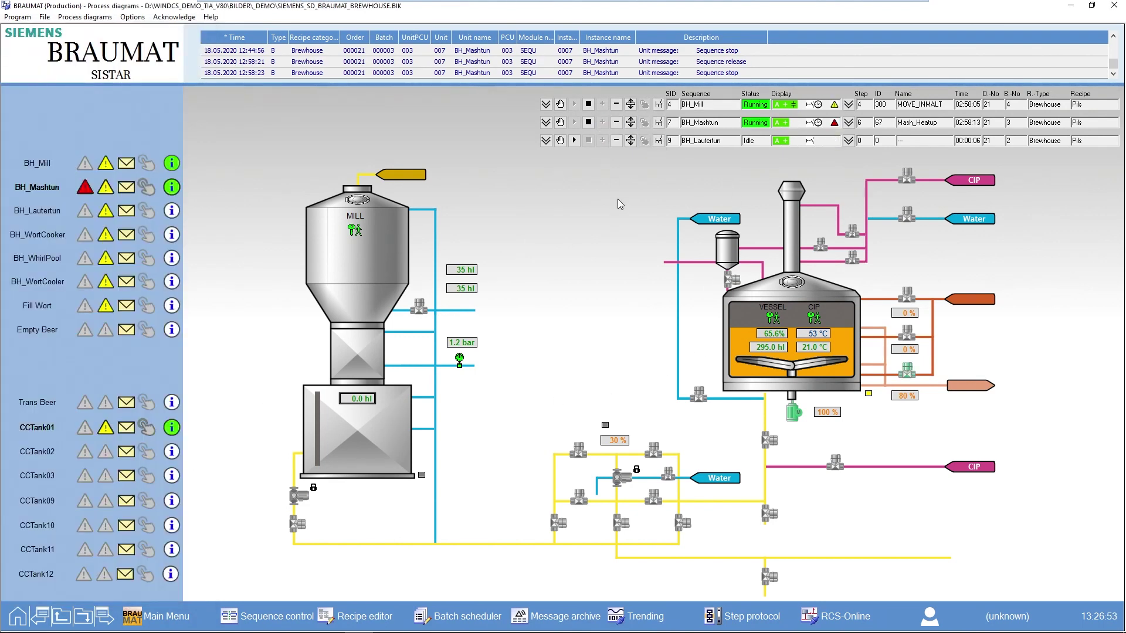
# Expand BH_Mashtun's row to show Mash_Heatup's setpoints and actual values, mash temperature 30.9 °C
pyautogui.click(848, 122)
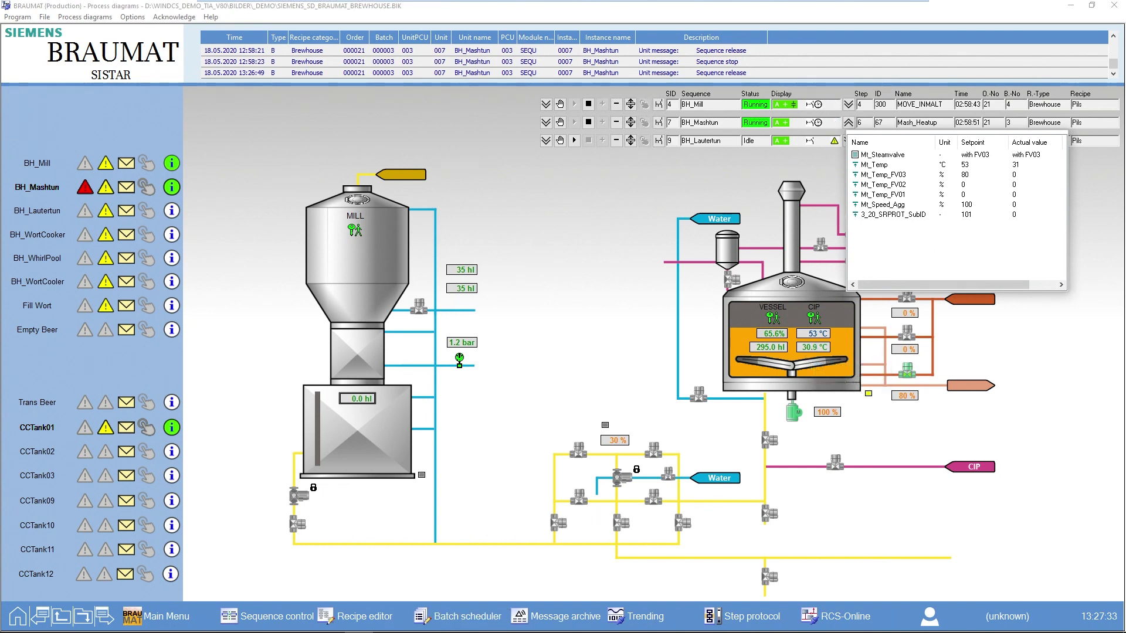
# Show the running batch's control recipe at Mash_Rest, widened and zoomed in twice
pyautogui.click(415, 620)
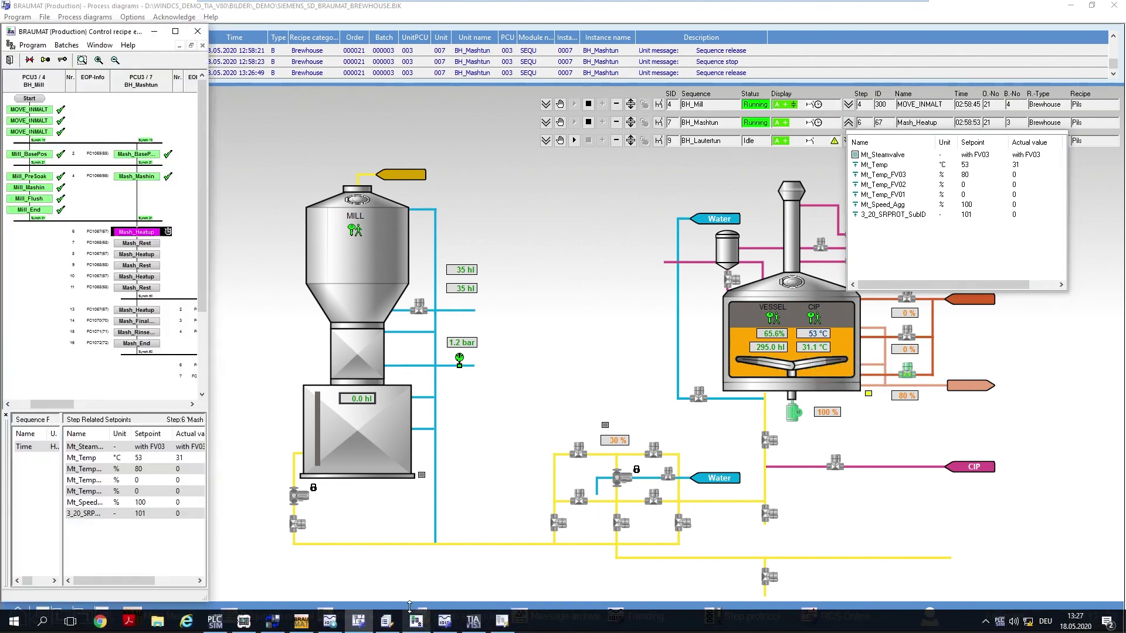
pyautogui.click(157, 243)
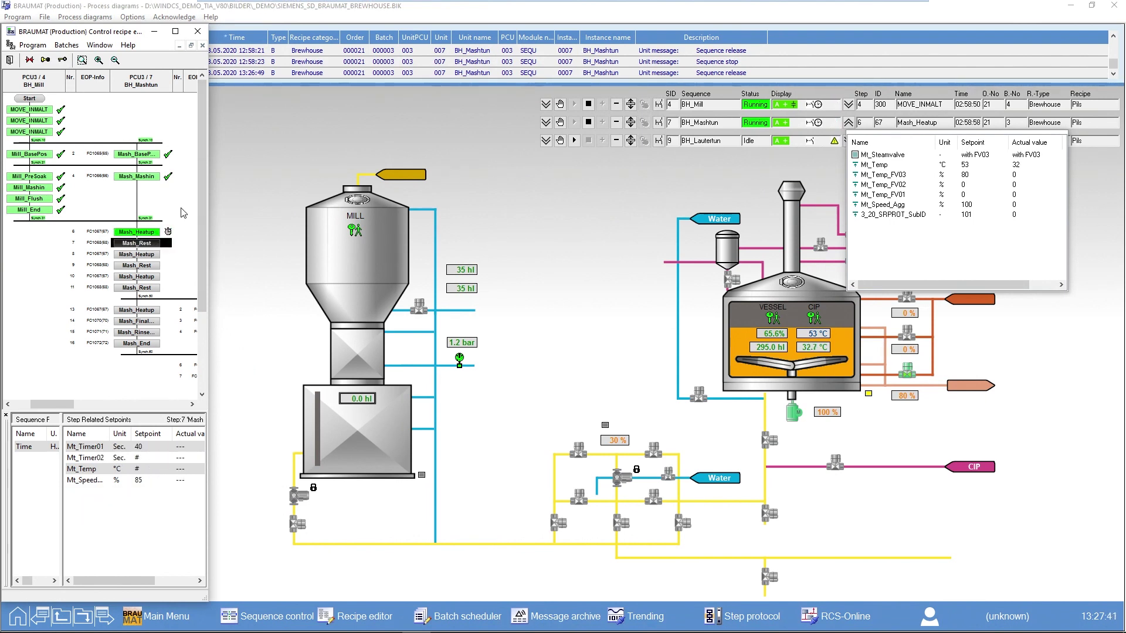
pyautogui.moveTo(209, 218); pyautogui.dragTo(542, 218)
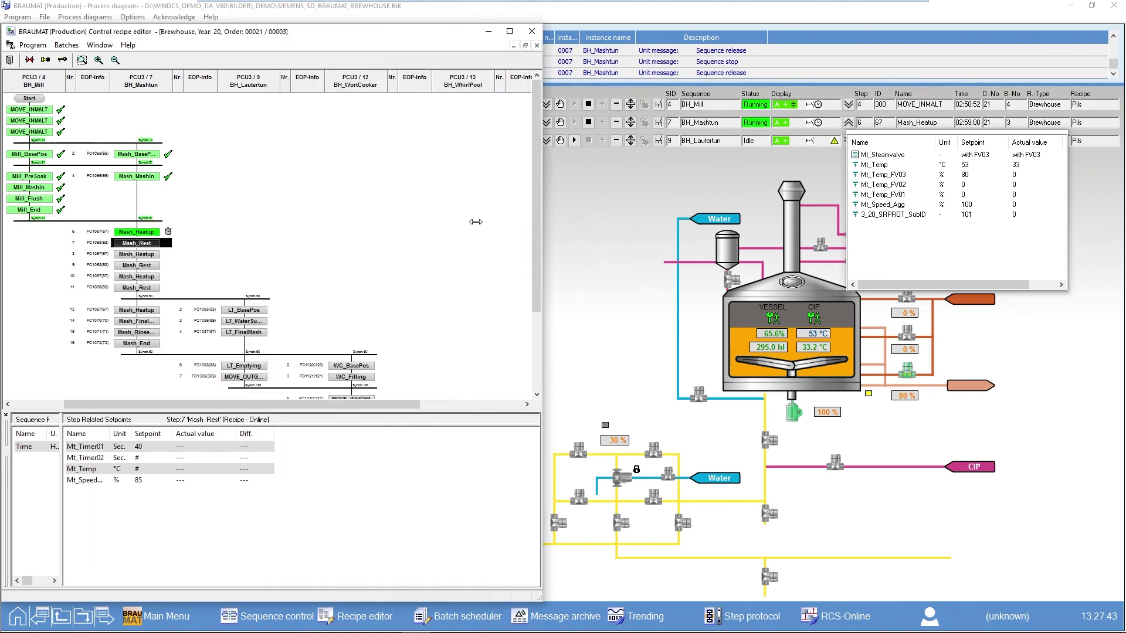
pyautogui.click(99, 59)
pyautogui.click(99, 60)
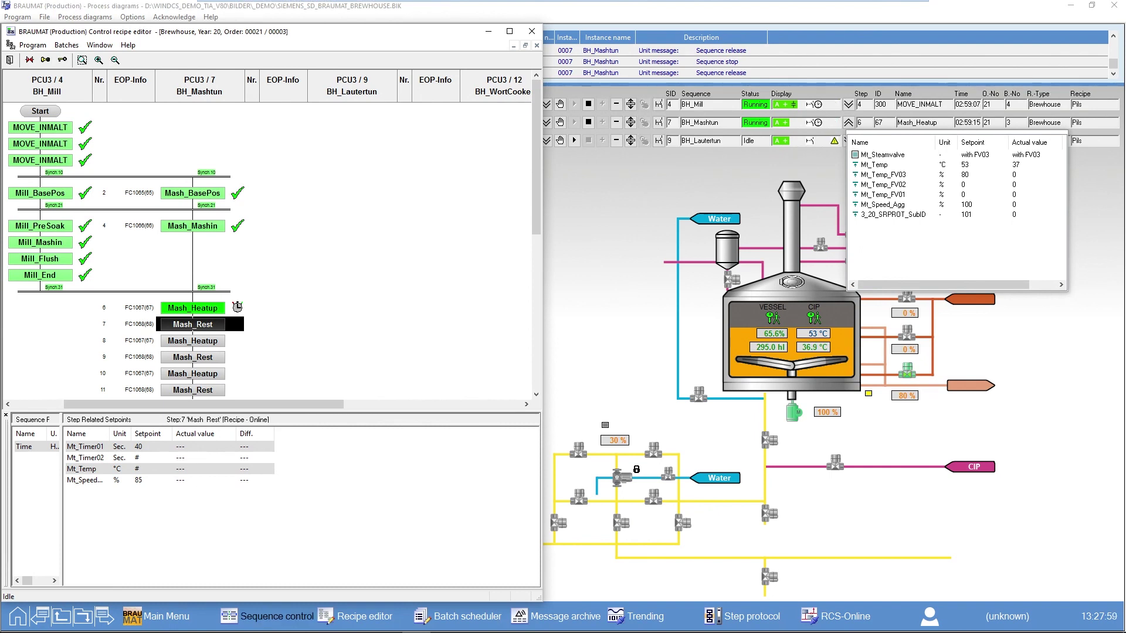
pyautogui.moveTo(240, 622)
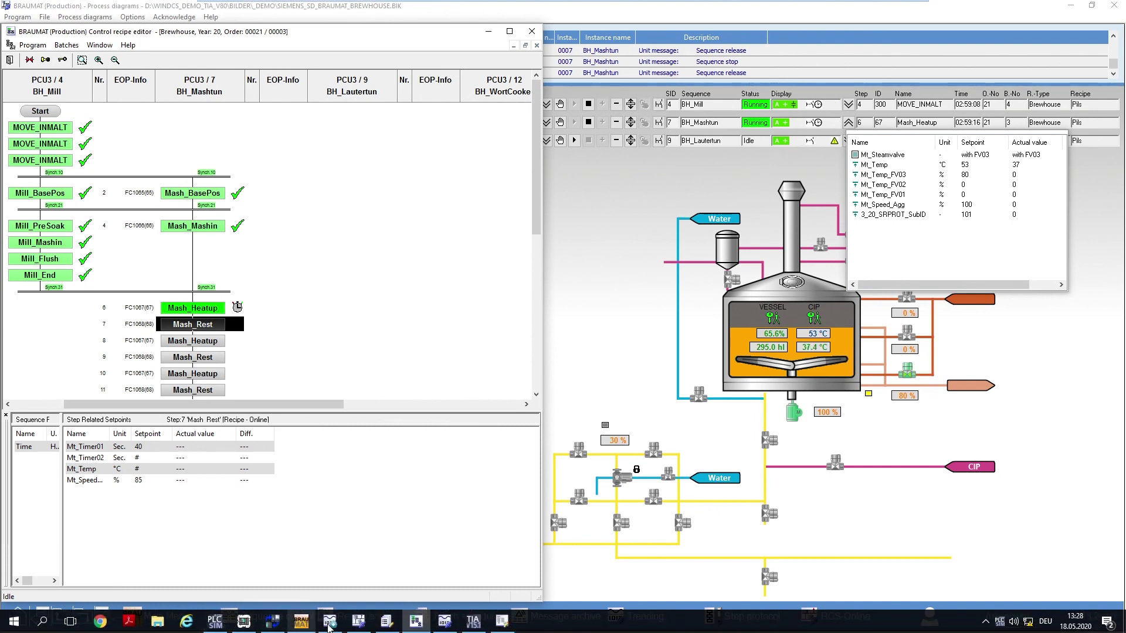
# Switch to TIA Portal's online-monitored BmUsrEop0067FC [FC1067] SCL block
pyautogui.click(463, 625)
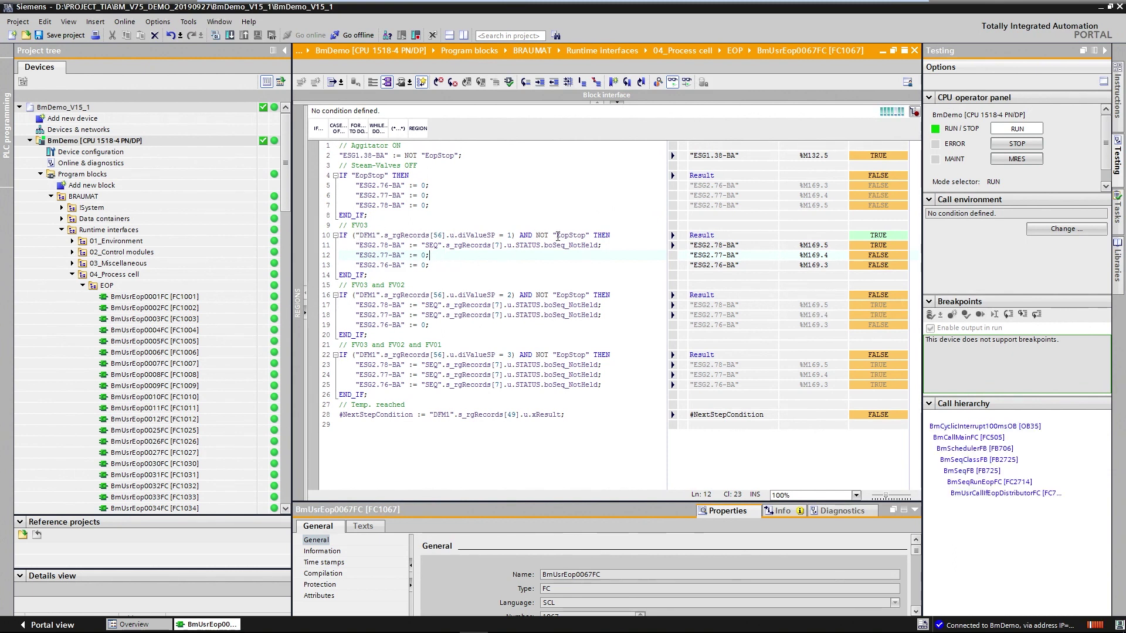
pyautogui.moveTo(433, 632)
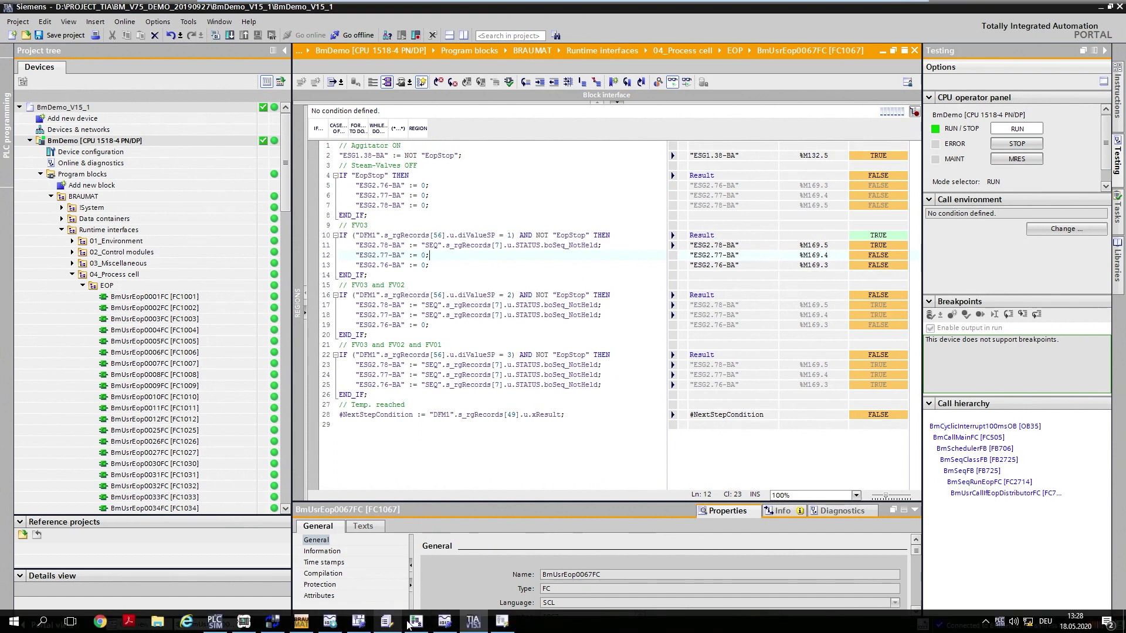
# Review step 6's Mt_Steamvalve options, keep 'with FV03', and return to TIA Portal
pyautogui.click(501, 621)
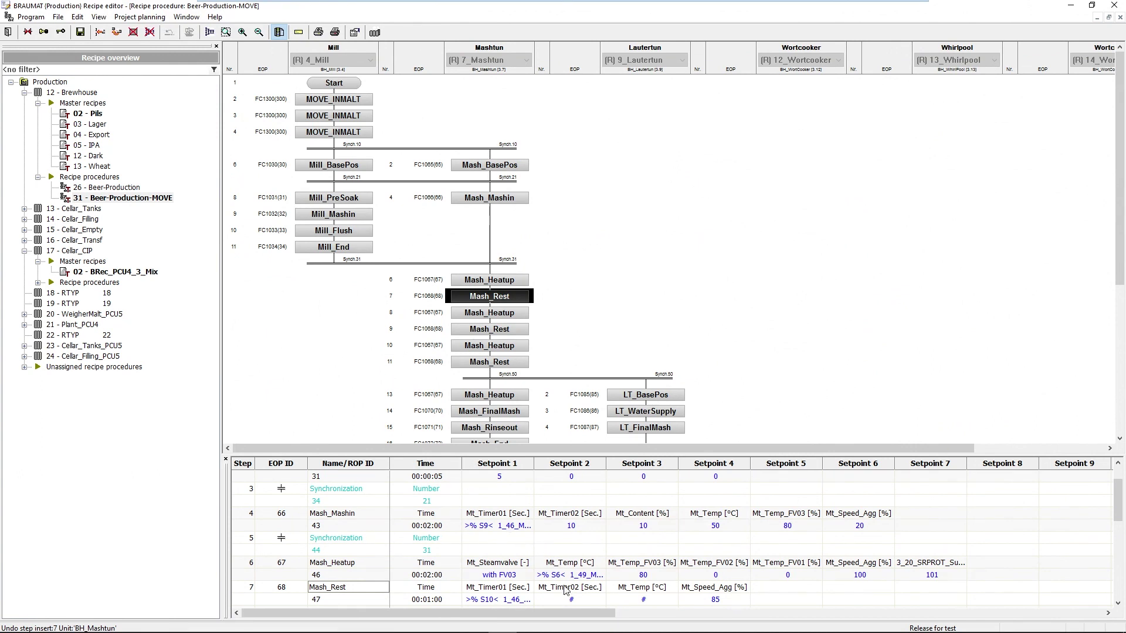
pyautogui.click(508, 580)
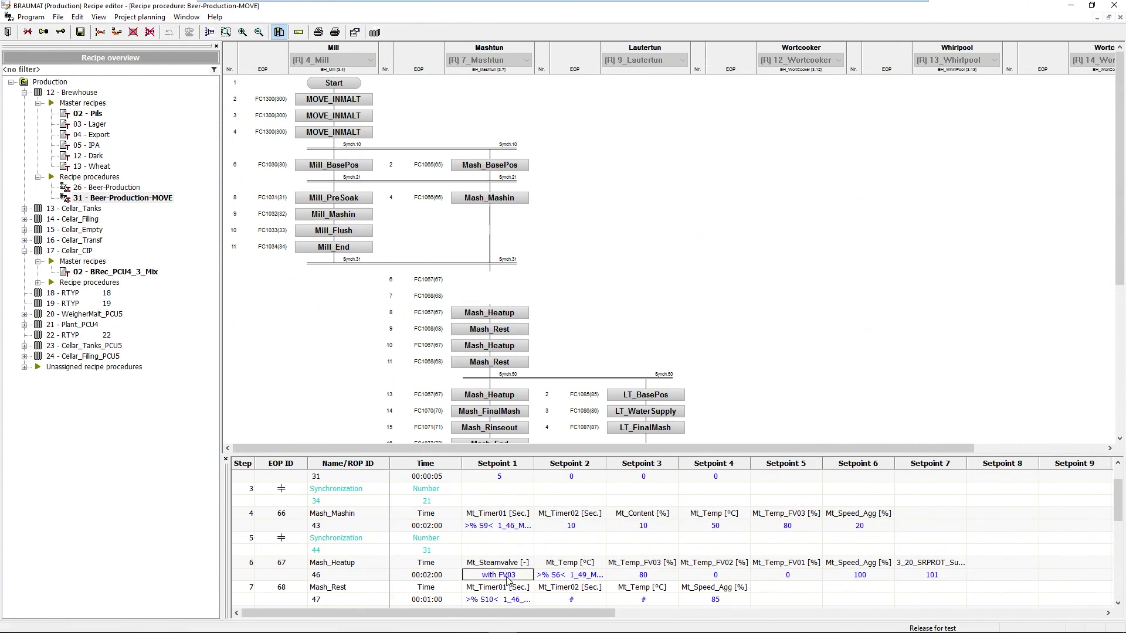
pyautogui.doubleClick(508, 580)
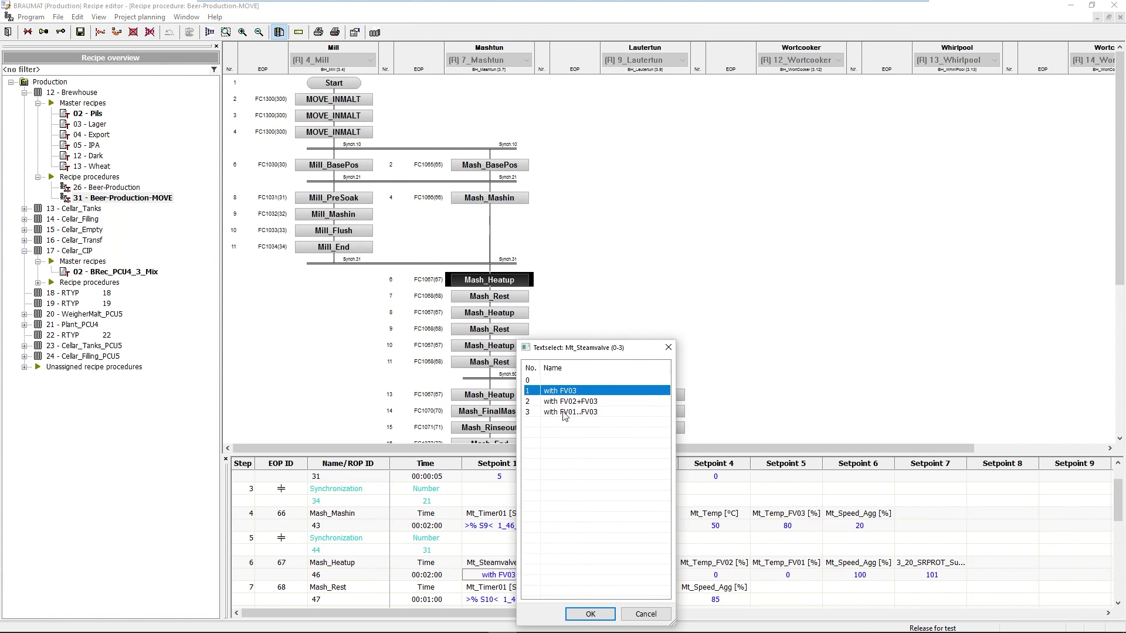
pyautogui.click(629, 614)
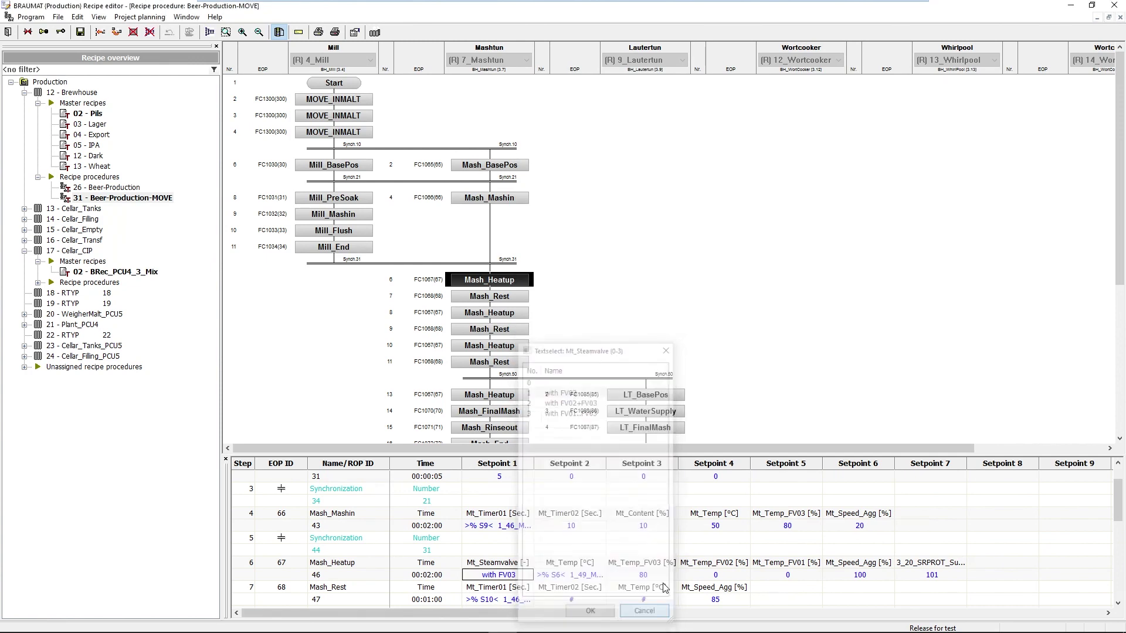
pyautogui.click(473, 622)
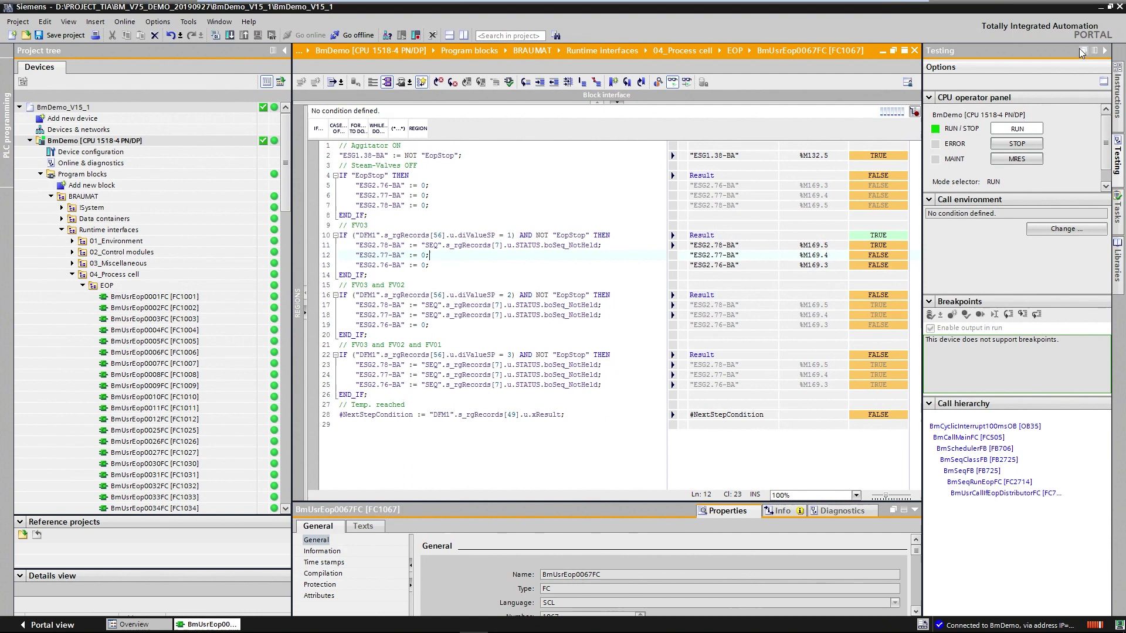
# Minimize TIA Portal and the Recipe editor, then hold BH_Mashtun at Mash_Heatup
pyautogui.click(1101, 8)
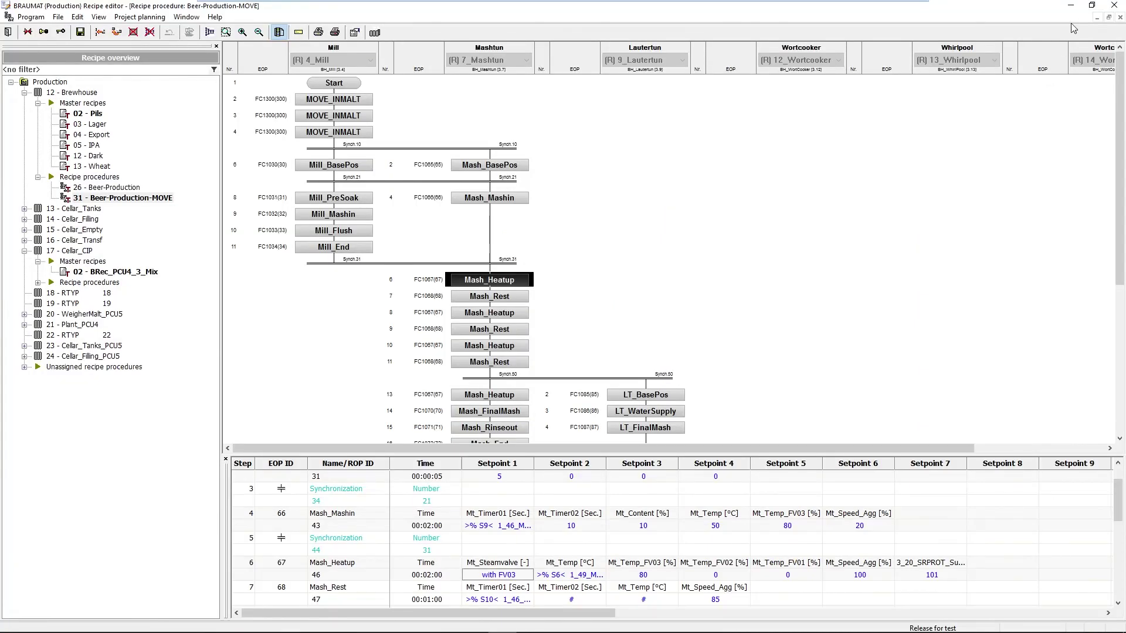
pyautogui.click(1070, 6)
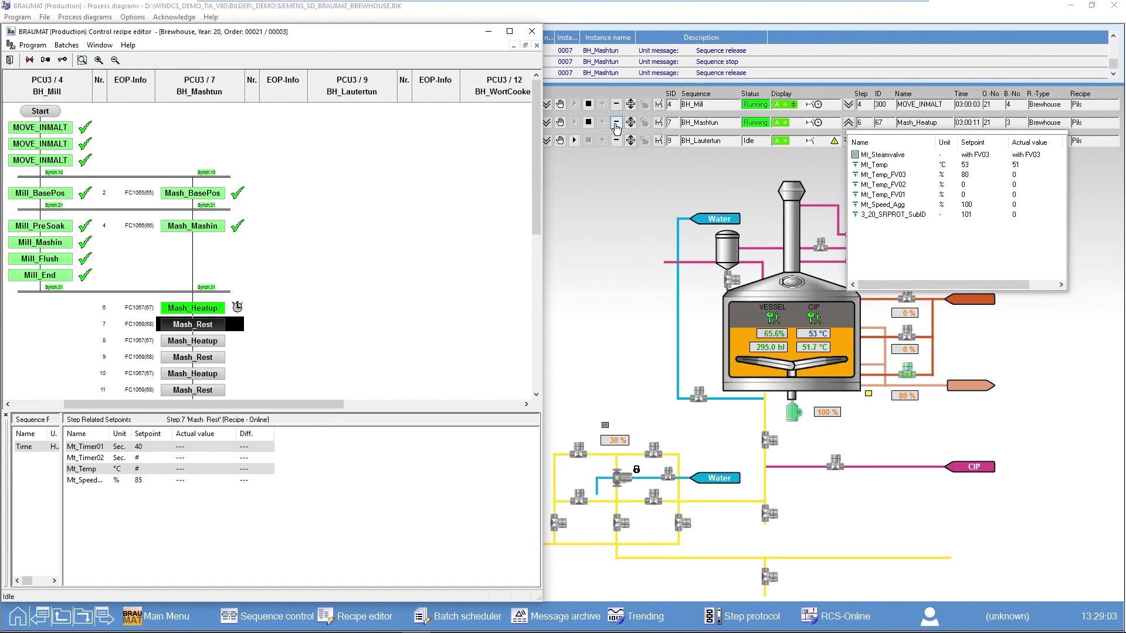
pyautogui.click(616, 122)
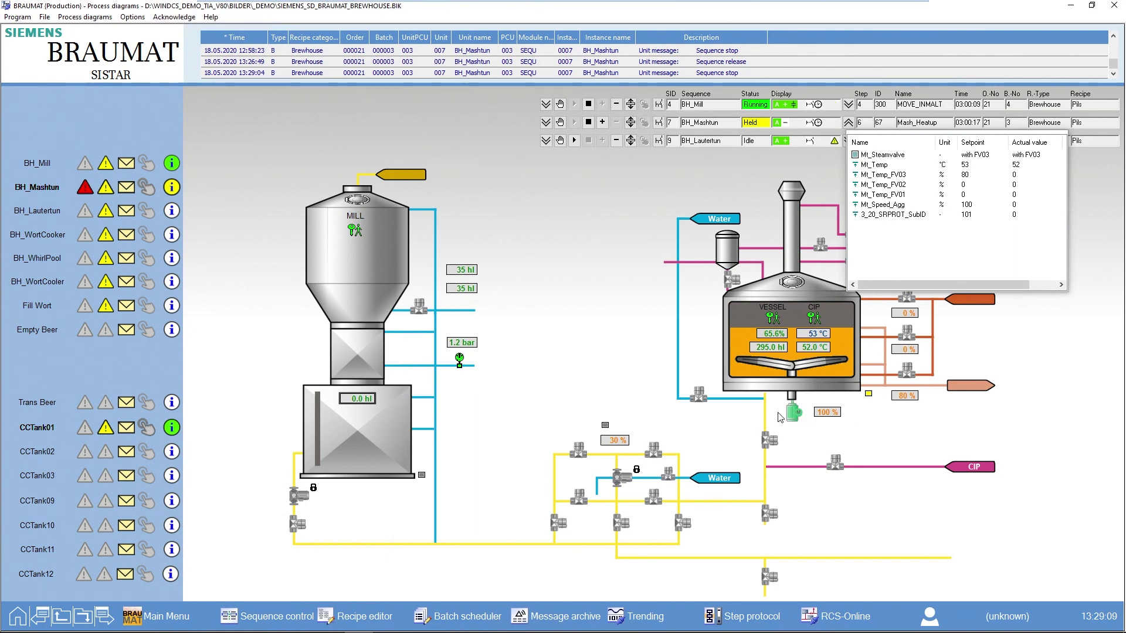
# Verify FC1067's steam-valve outputs read FALSE in TIA Portal, then go back to BRAUMAT
pyautogui.moveTo(540, 624)
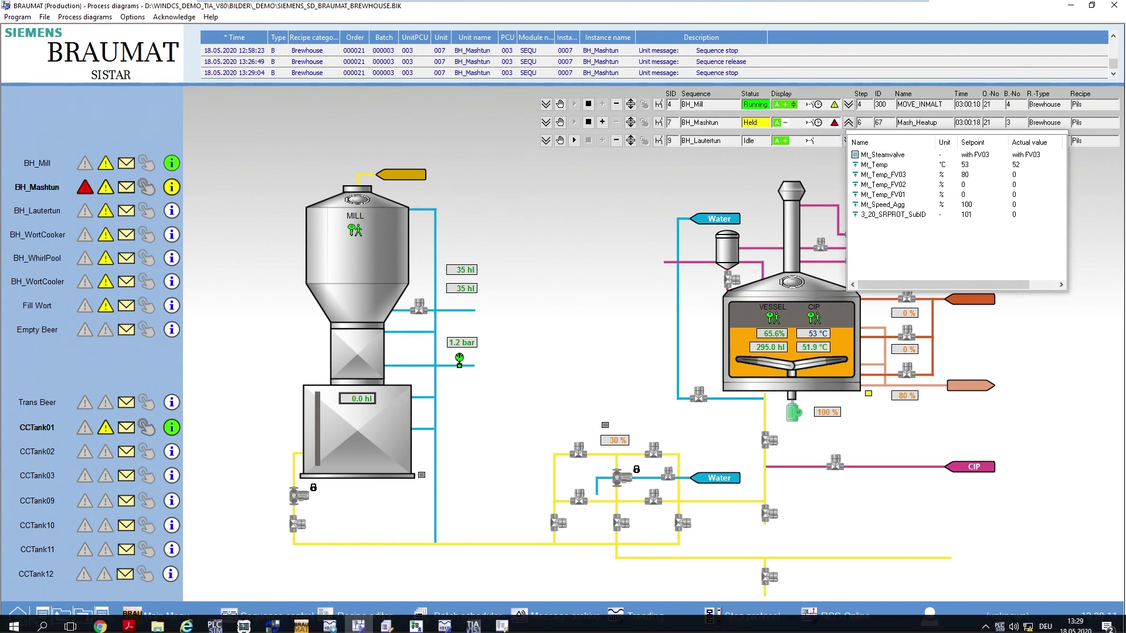
pyautogui.click(478, 625)
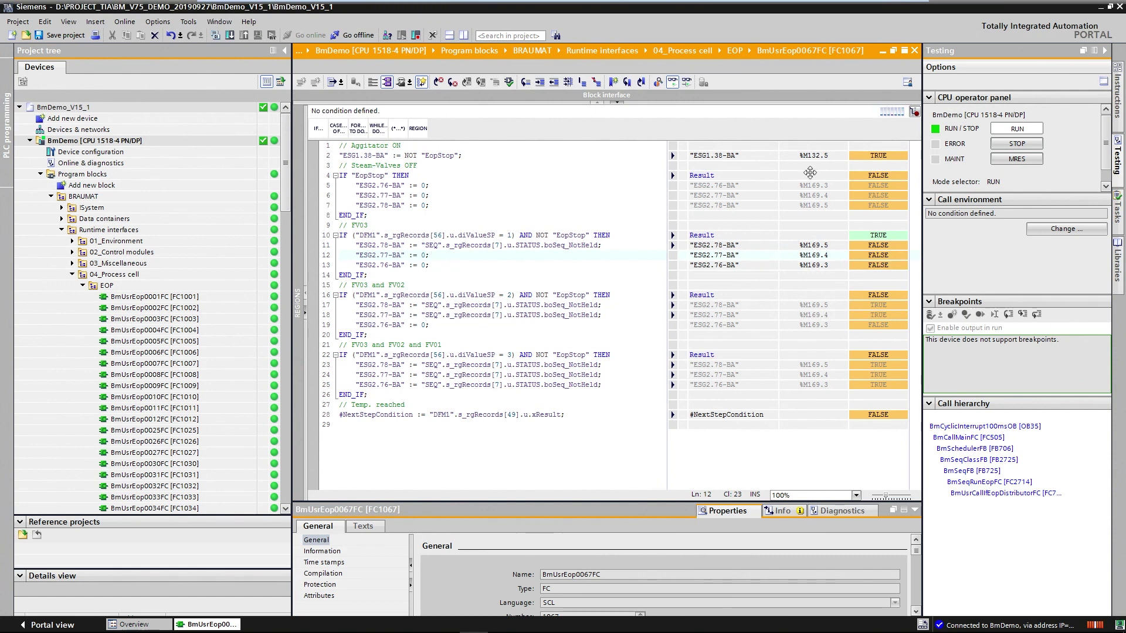
pyautogui.click(1100, 7)
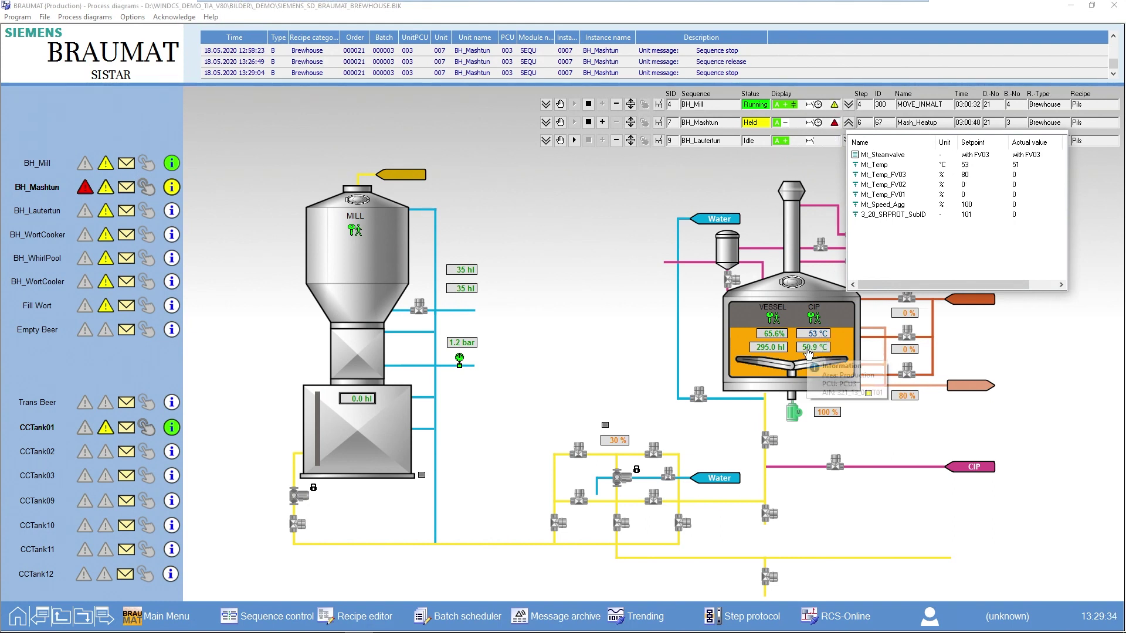
# Resume BH_Mashtun, then check step 8 Mash_Heatup setpoints and step 7 Mash_Rest live values
pyautogui.click(602, 122)
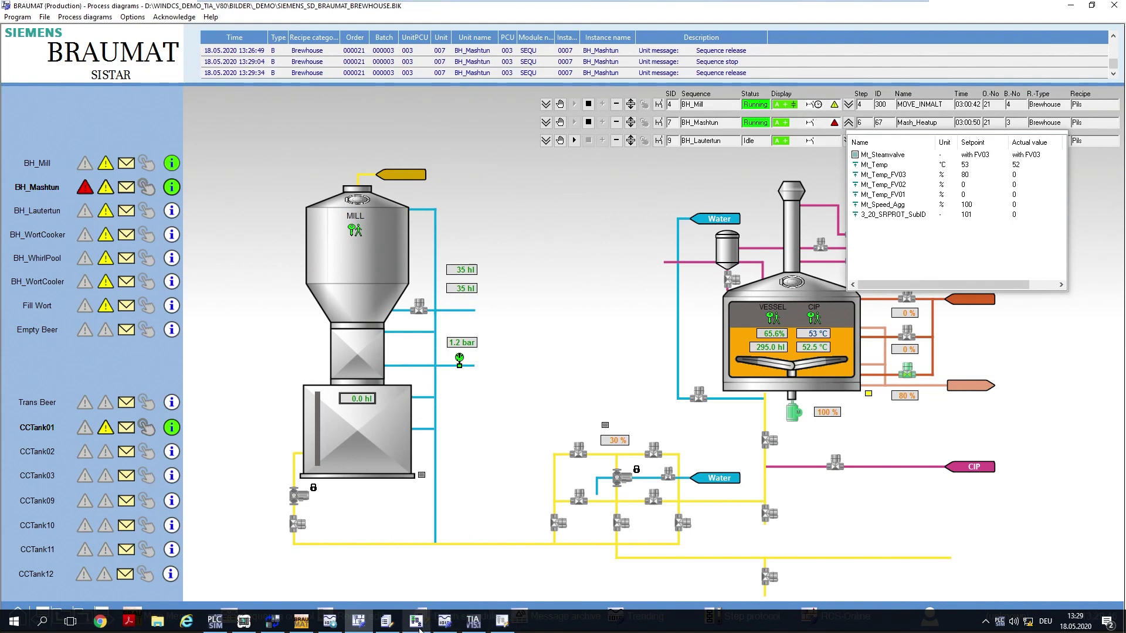
pyautogui.click(416, 621)
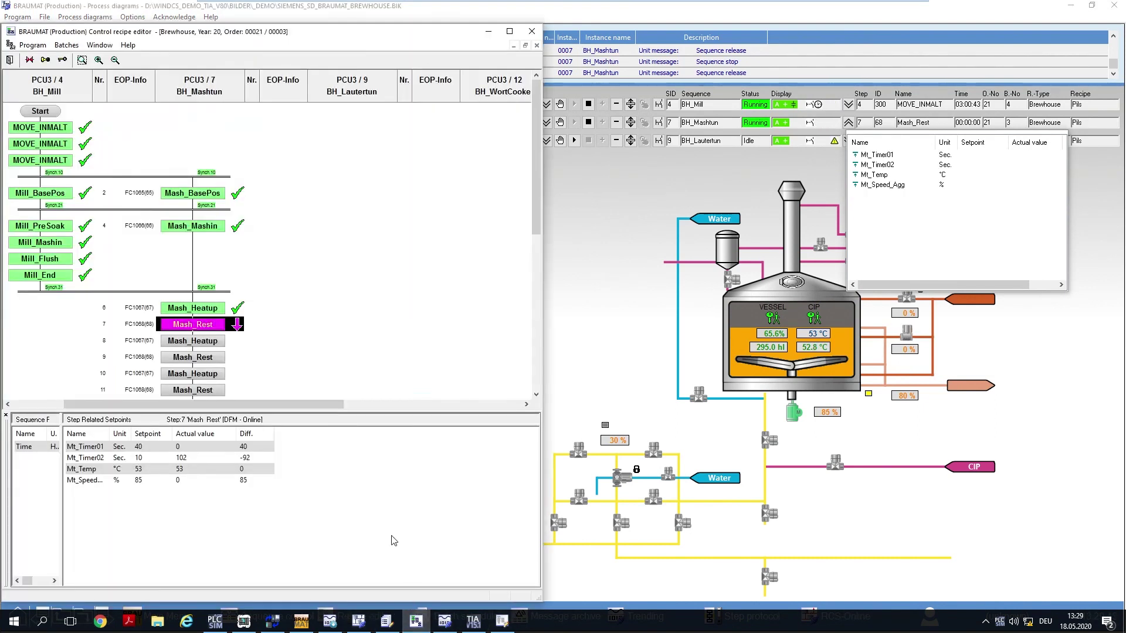
pyautogui.click(210, 342)
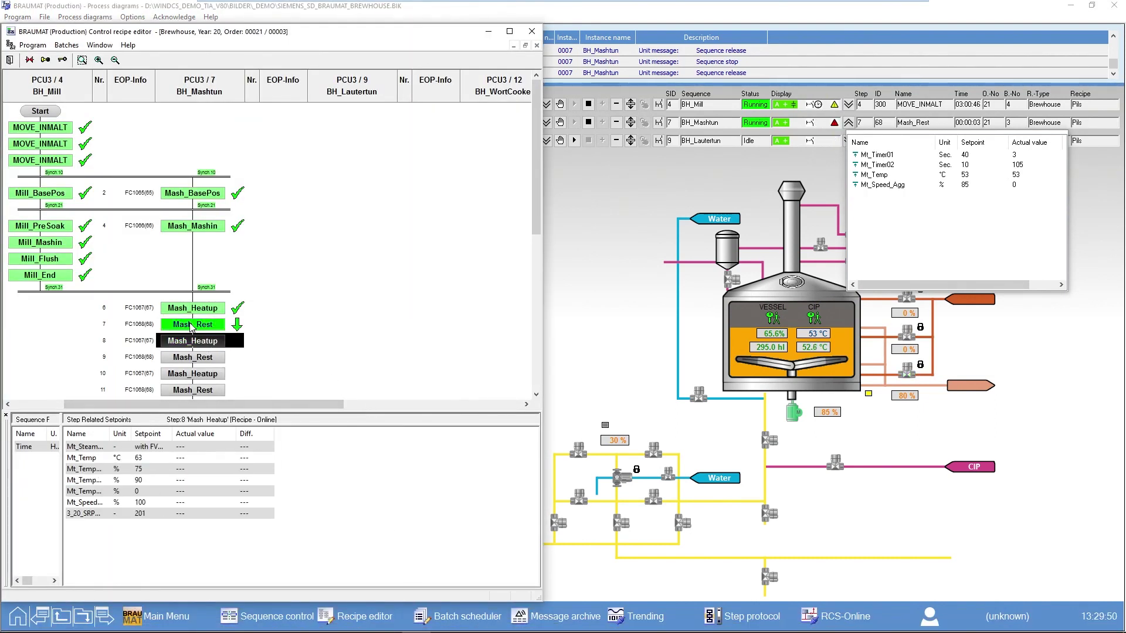
pyautogui.click(194, 327)
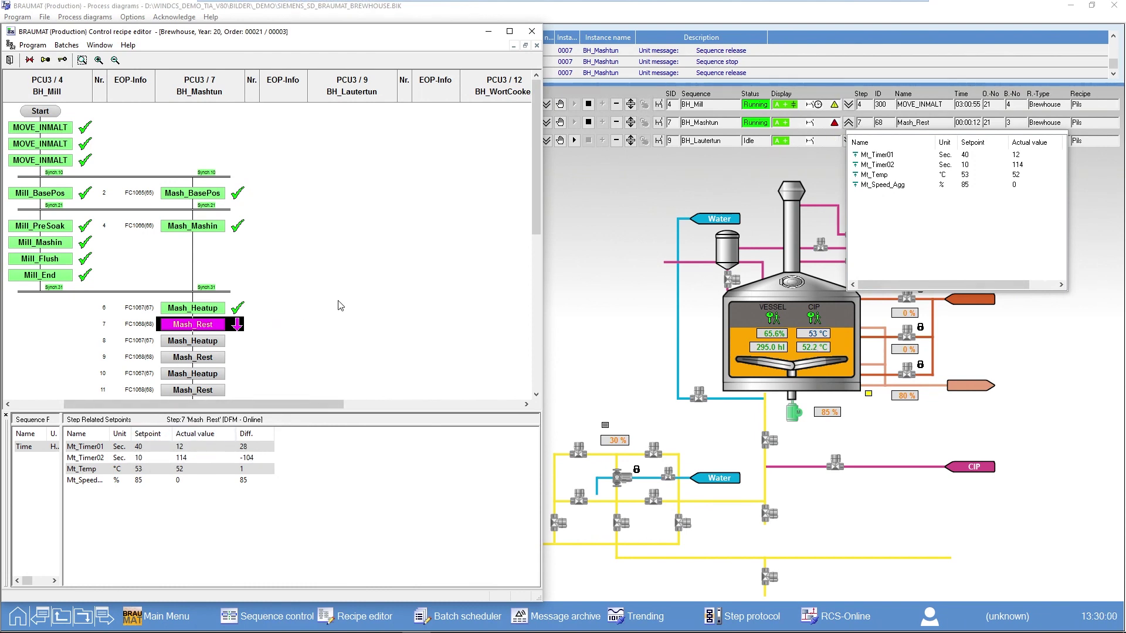
pyautogui.moveTo(539, 221); pyautogui.dragTo(538, 279)
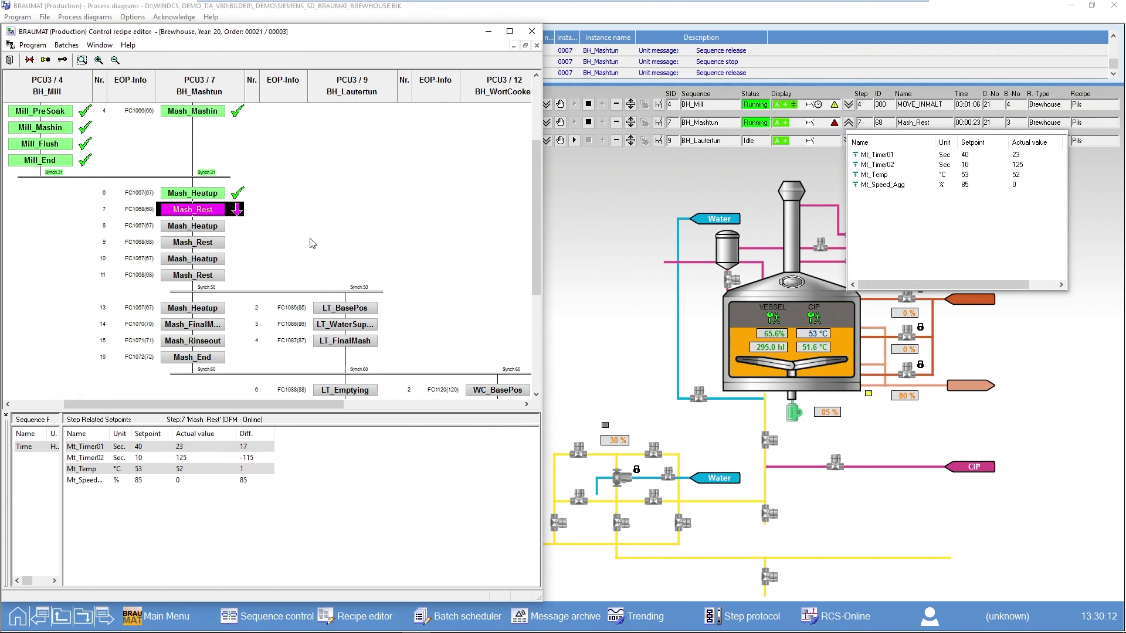
# Zoom the control recipe chart out two levels and scroll it fully left
pyautogui.click(115, 60)
pyautogui.click(116, 61)
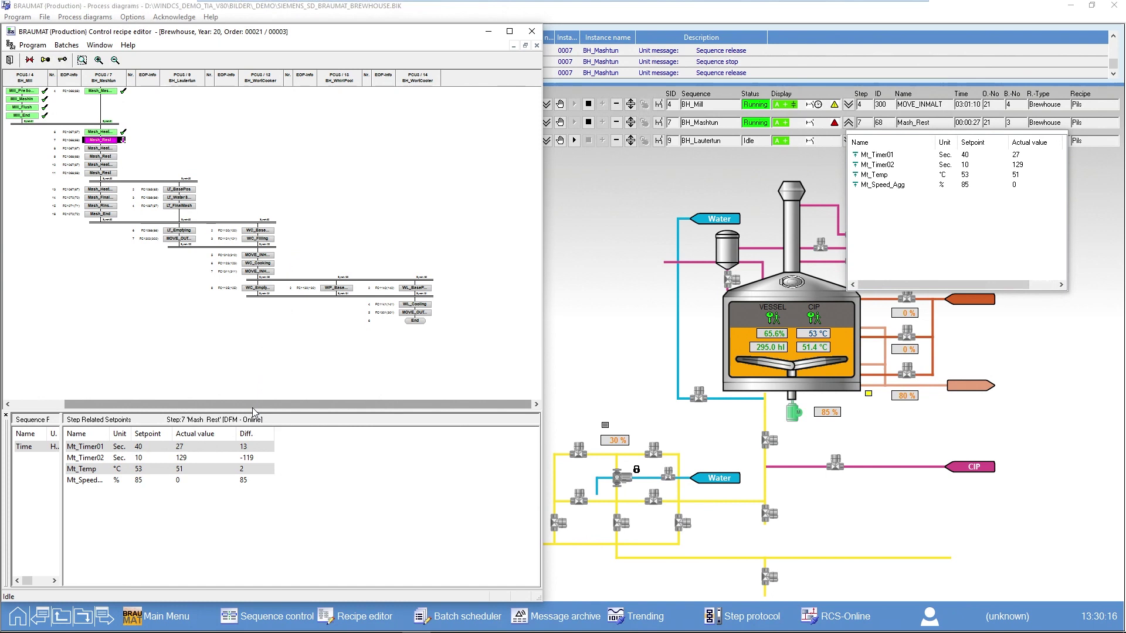
pyautogui.moveTo(254, 406); pyautogui.dragTo(176, 396)
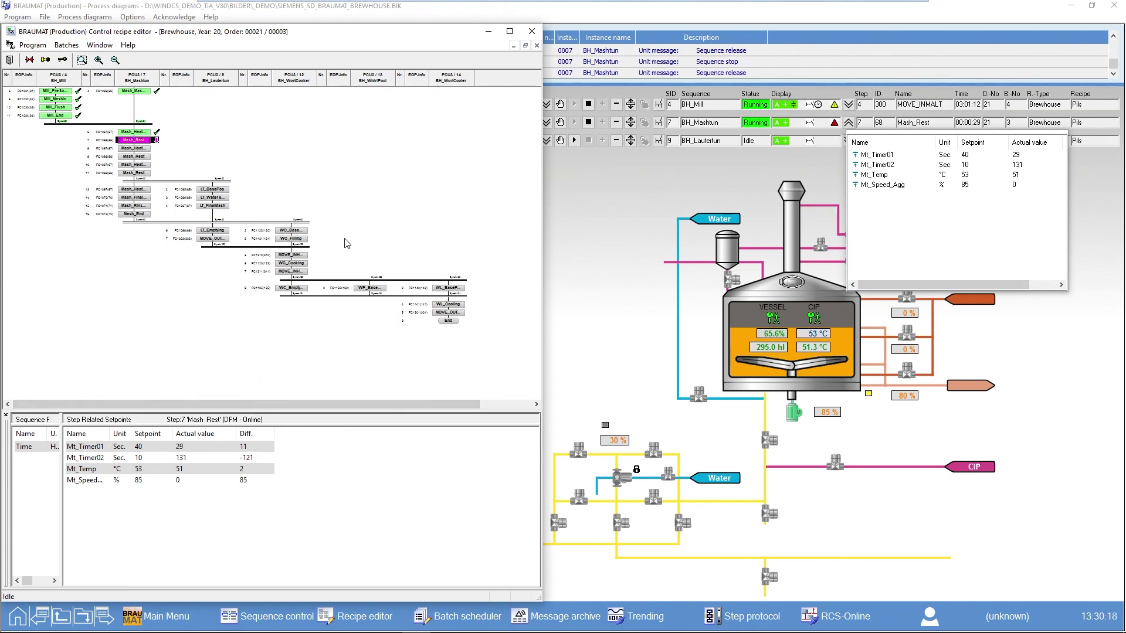